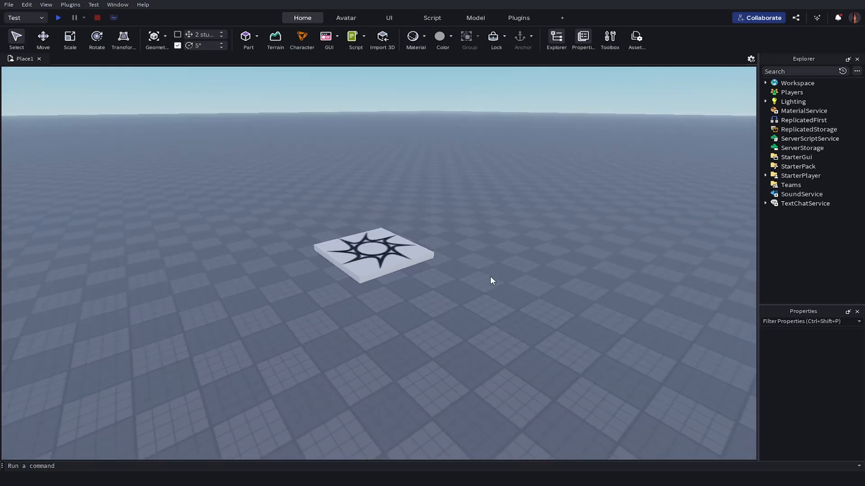
Group the spawn location as a model and expand the new model in the hierarchy
{"action": "right_click_drag", "start_coordinate": [386, 286], "coordinate": [392, 285]}
{"action": "left_click", "coordinate": [364, 235]}
{"action": "left_click_drag", "start_coordinate": [364, 234], "coordinate": [389, 238]}
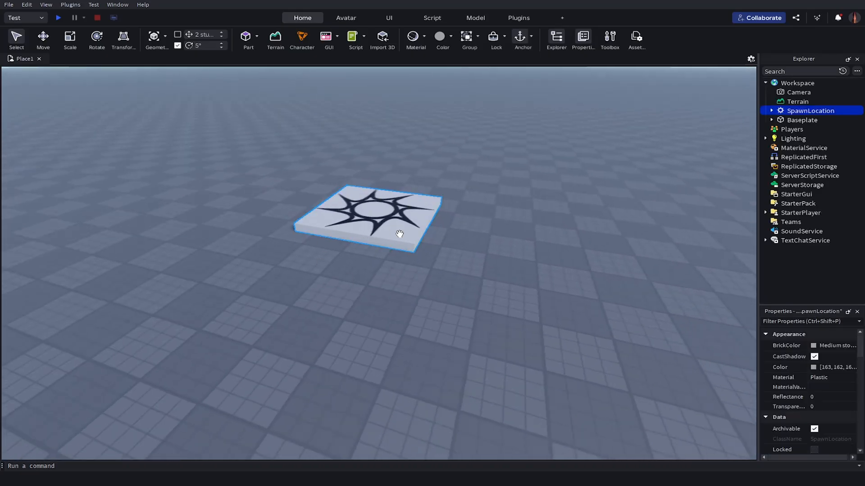
{"action": "right_click", "coordinate": [400, 218]}
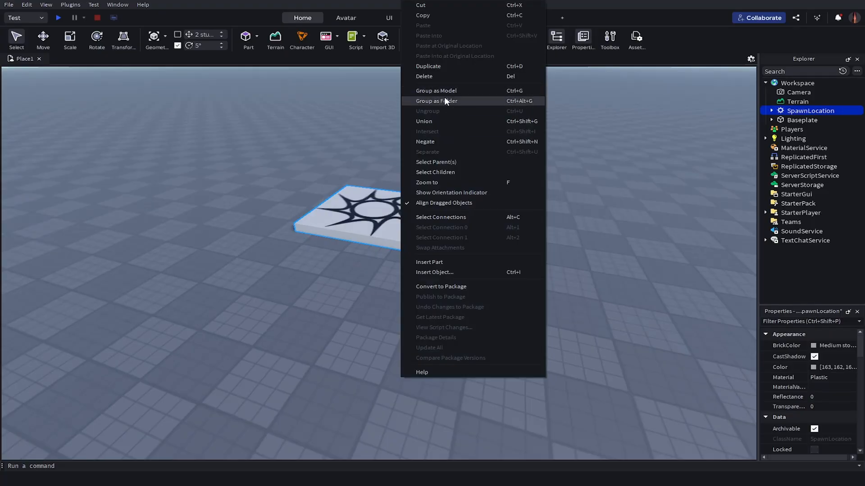
{"action": "left_click", "coordinate": [457, 89]}
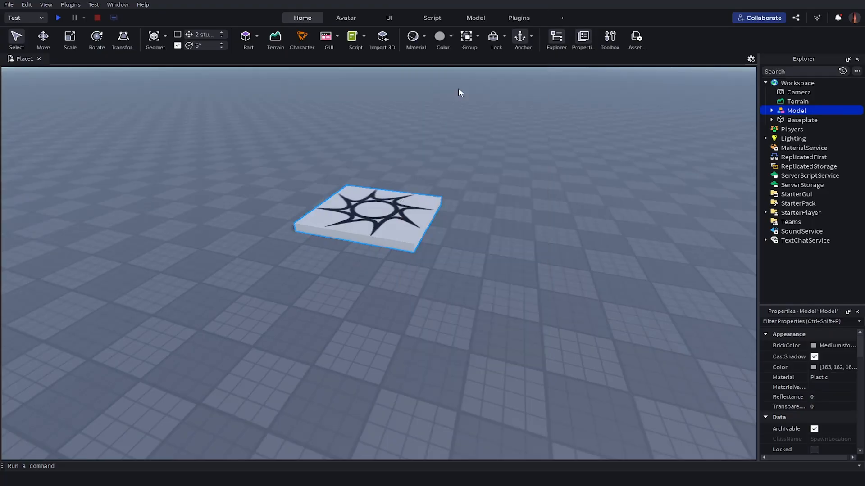
{"action": "left_click", "coordinate": [771, 110]}
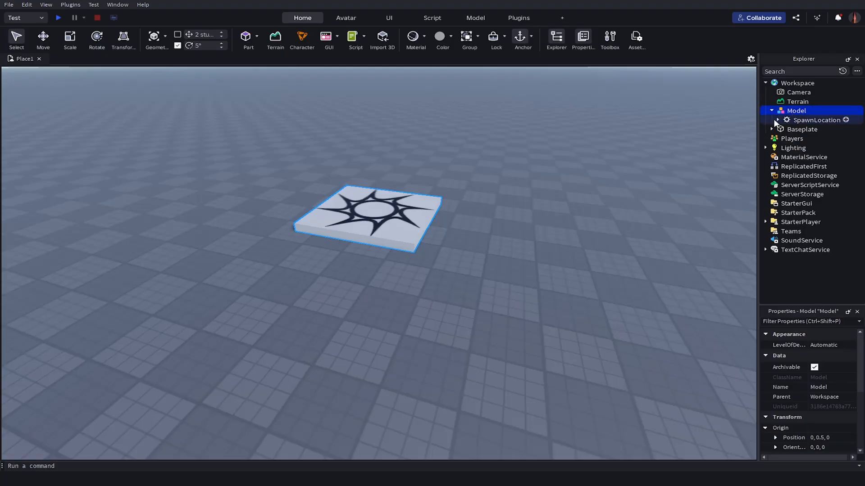
Insert a block part and place it inside the spawn location's model
{"action": "left_click", "coordinate": [457, 81]}
{"action": "key", "text": "d"}
{"action": "key", "text": "w"}
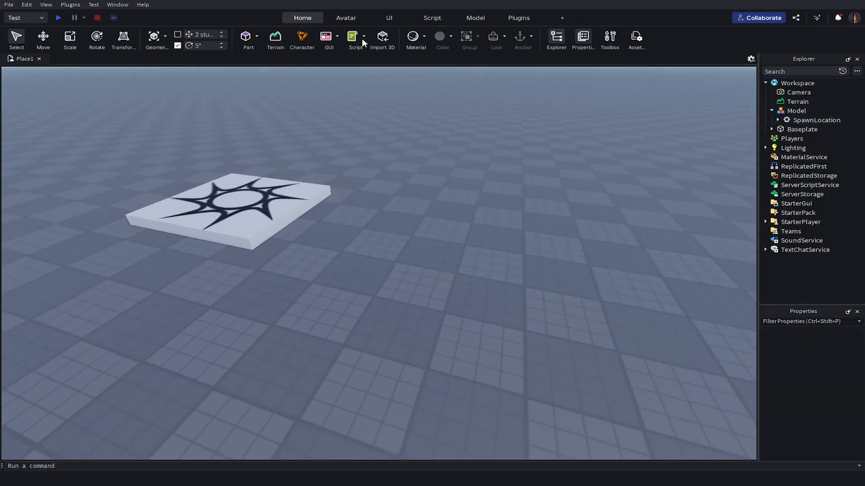
{"action": "left_click", "coordinate": [250, 40]}
{"action": "left_click_drag", "start_coordinate": [783, 139], "coordinate": [796, 112]}
{"action": "left_click", "coordinate": [798, 110]}
Move the model holding the spawn location and block part around the baseplate as one object
{"action": "left_click_drag", "start_coordinate": [397, 260], "coordinate": [516, 272]}
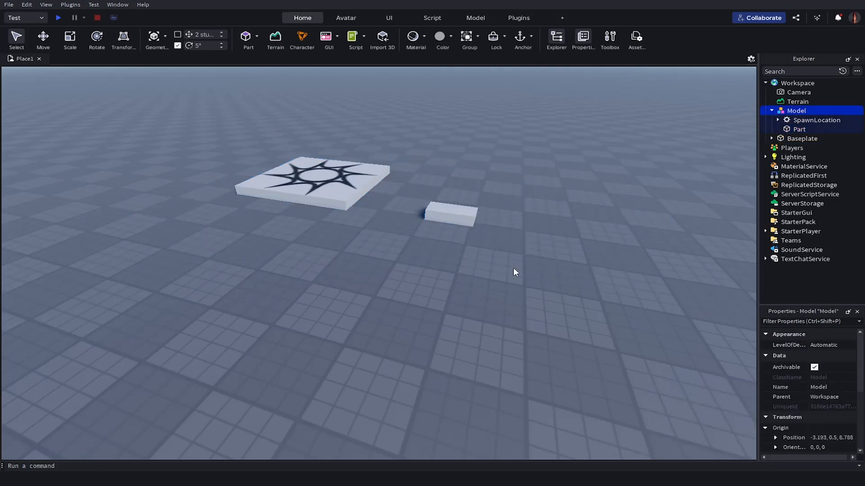
{"action": "left_click_drag", "start_coordinate": [315, 175], "coordinate": [357, 247]}
{"action": "left_click", "coordinate": [413, 284]}
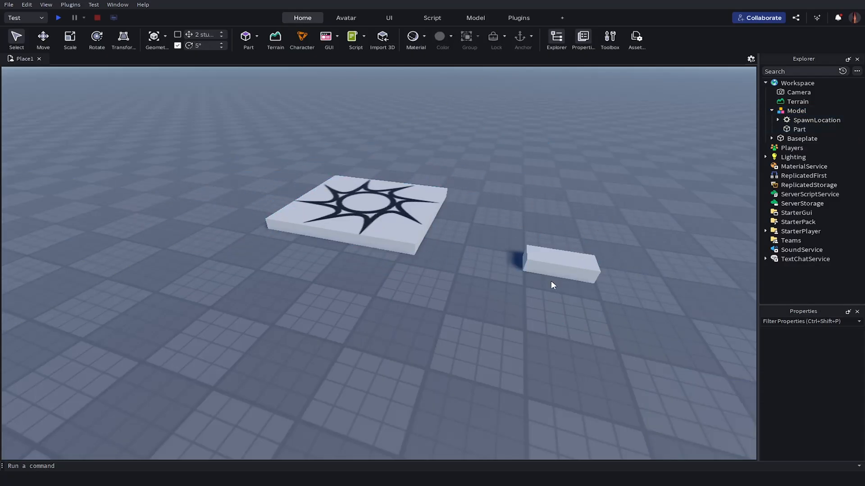
{"action": "left_click_drag", "start_coordinate": [558, 277], "coordinate": [516, 280]}
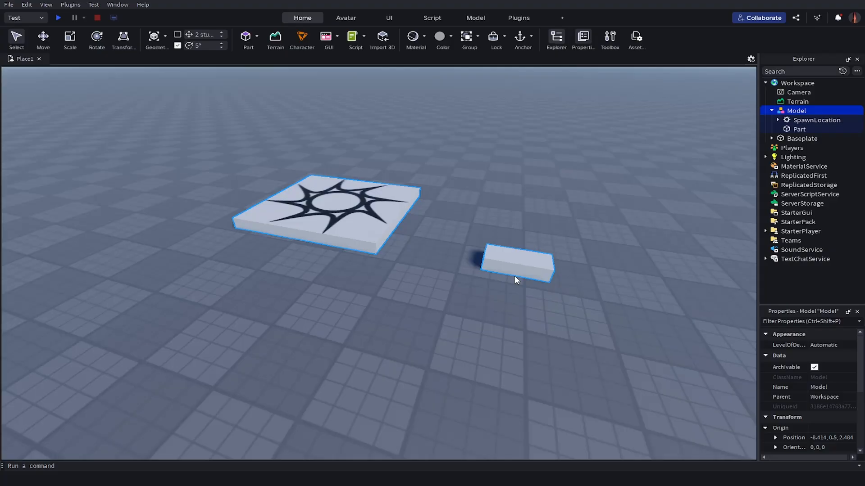
{"action": "left_click_drag", "start_coordinate": [361, 239], "coordinate": [324, 283]}
{"action": "left_click", "coordinate": [324, 283]}
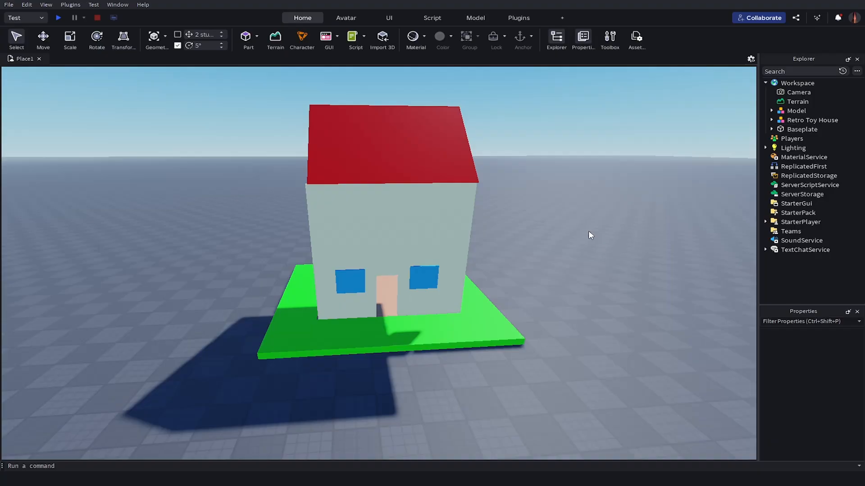
Examine the Retro Toy House from several sides and distances
{"action": "key", "text": "d"}
{"action": "right_click_drag", "start_coordinate": [511, 242], "coordinate": [511, 242]}
{"action": "key", "text": "w"}
{"action": "key", "text": "s"}
{"action": "key", "text": "s"}
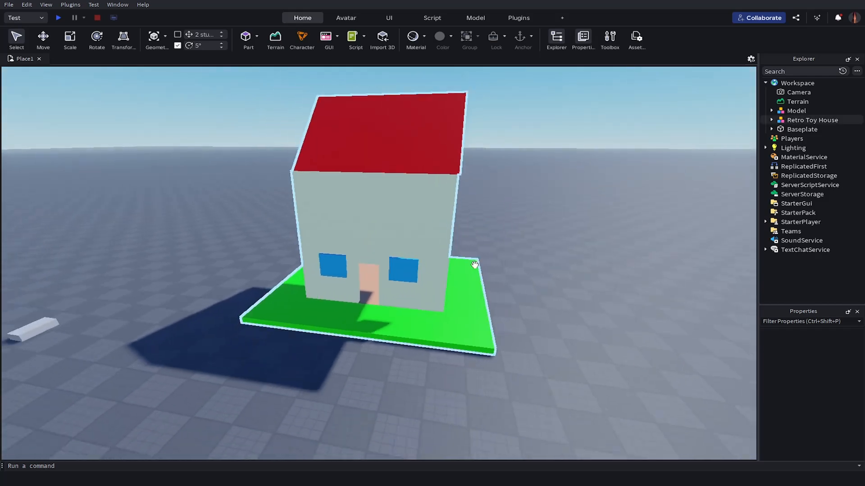
{"action": "key", "text": "w"}
{"action": "right_click_drag", "start_coordinate": [451, 372], "coordinate": [333, 238]}
{"action": "key", "text": "s"}
{"action": "key", "text": "a"}
{"action": "right_click_drag", "start_coordinate": [446, 244], "coordinate": [448, 248]}
{"action": "key", "text": "w"}
{"action": "key", "text": "s"}
{"action": "key", "text": "w"}
{"action": "key", "text": "s"}
Move the Retro Toy House across the baseplate and try the Scale and Rotate tools on the whole model
{"action": "left_click_drag", "start_coordinate": [295, 323], "coordinate": [400, 344]}
{"action": "left_click", "coordinate": [77, 39]}
{"action": "mouse_move", "coordinate": [390, 156]}
{"action": "left_mouse_down"}
{"action": "mouse_move", "coordinate": [386, 78]}
{"action": "mouse_move", "coordinate": [393, 149]}
{"action": "left_mouse_up"}
{"action": "key", "text": "ctrl+4"}
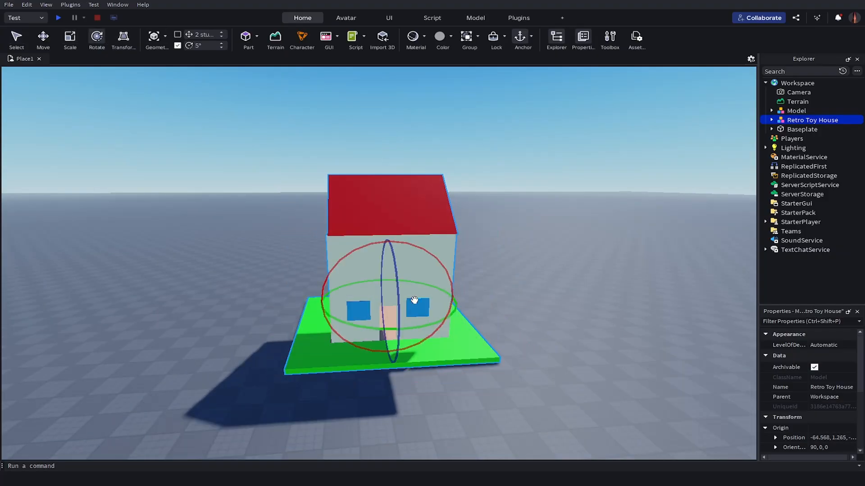
{"action": "mouse_move", "coordinate": [369, 324]}
{"action": "left_mouse_down"}
{"action": "mouse_move", "coordinate": [401, 320]}
{"action": "mouse_move", "coordinate": [341, 319]}
{"action": "mouse_move", "coordinate": [365, 332]}
{"action": "left_mouse_up"}
{"action": "left_click", "coordinate": [308, 230]}
{"action": "scroll", "coordinate": [307, 227], "scroll_direction": "down", "scroll_amount": 1}
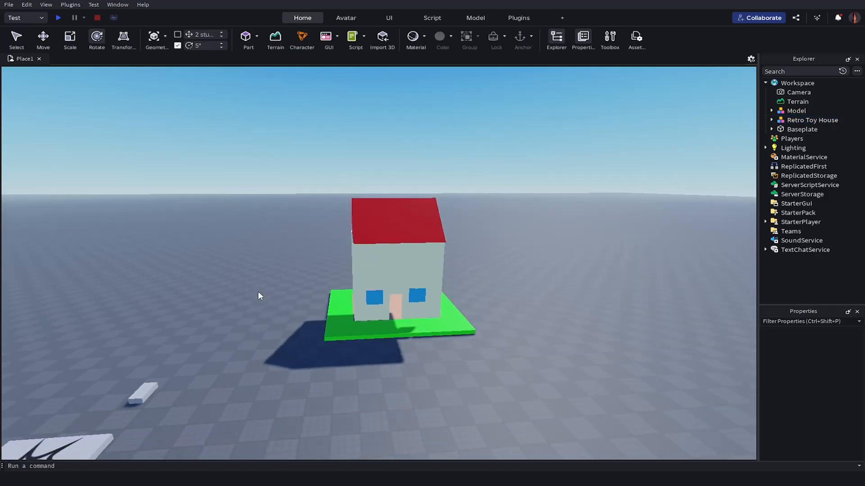
Select the Retro Toy House and view it from its front corner
{"action": "scroll", "coordinate": [419, 314], "scroll_direction": "up", "scroll_amount": 4}
{"action": "key", "text": "a"}
{"action": "right_click_drag", "start_coordinate": [583, 269], "coordinate": [583, 269]}
{"action": "left_click", "coordinate": [399, 235]}
{"action": "right_click_drag", "start_coordinate": [483, 261], "coordinate": [479, 263]}
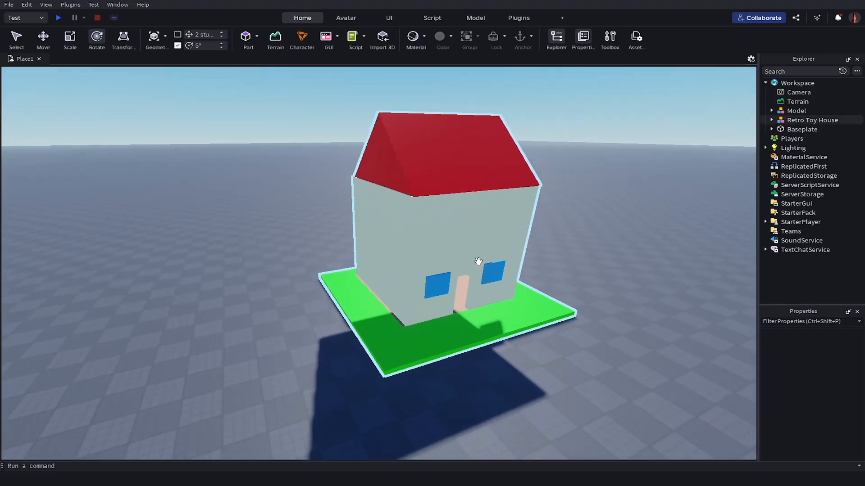
{"action": "key", "text": "w"}
{"action": "key", "text": "d"}
{"action": "left_click", "coordinate": [398, 249]}
{"action": "key", "text": "d"}
{"action": "key", "text": "w"}
{"action": "key", "text": "d"}
{"action": "key", "text": "s"}
{"action": "key", "text": "a"}
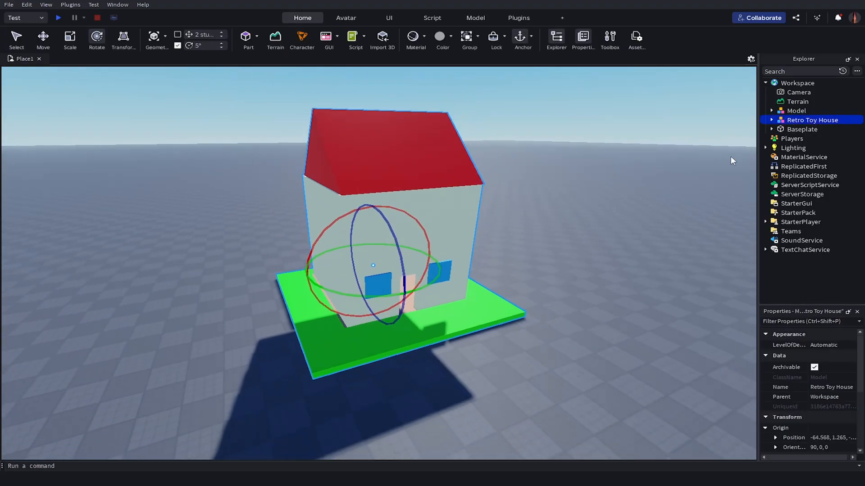
Expand the Retro Toy House and select its two meshes and four parts one by one to identify each piece
{"action": "left_click", "coordinate": [772, 120]}
{"action": "left_click", "coordinate": [775, 128]}
{"action": "left_click", "coordinate": [777, 138]}
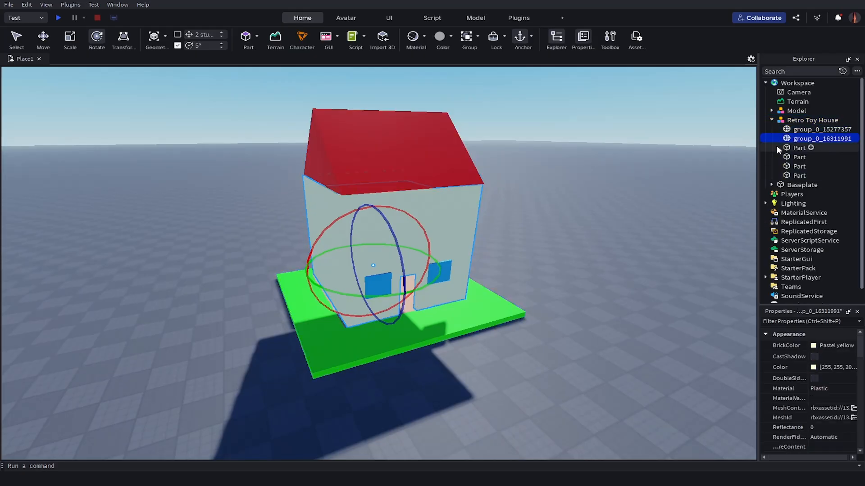
{"action": "left_click", "coordinate": [776, 148]}
{"action": "left_click", "coordinate": [776, 157]}
{"action": "left_click", "coordinate": [775, 167]}
{"action": "left_click", "coordinate": [773, 176]}
{"action": "left_click", "coordinate": [570, 241]}
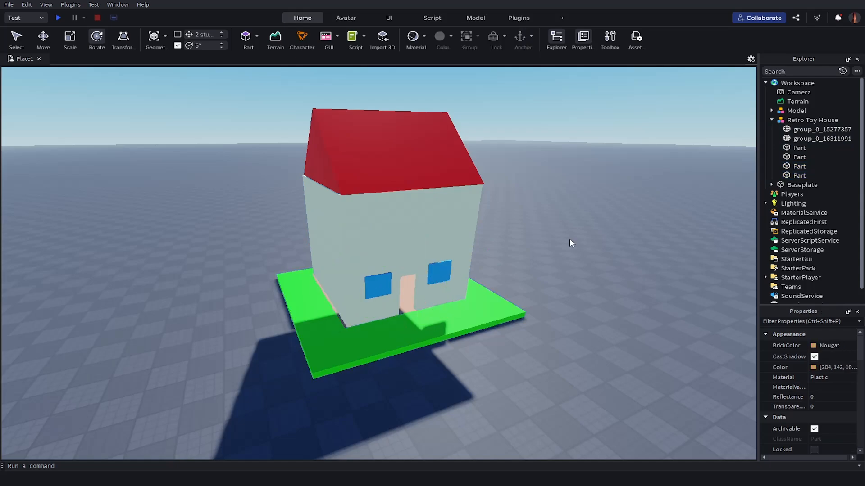
Shift the whole Retro Toy House a short distance along the baseplate
{"action": "right_click_drag", "start_coordinate": [355, 258], "coordinate": [457, 253]}
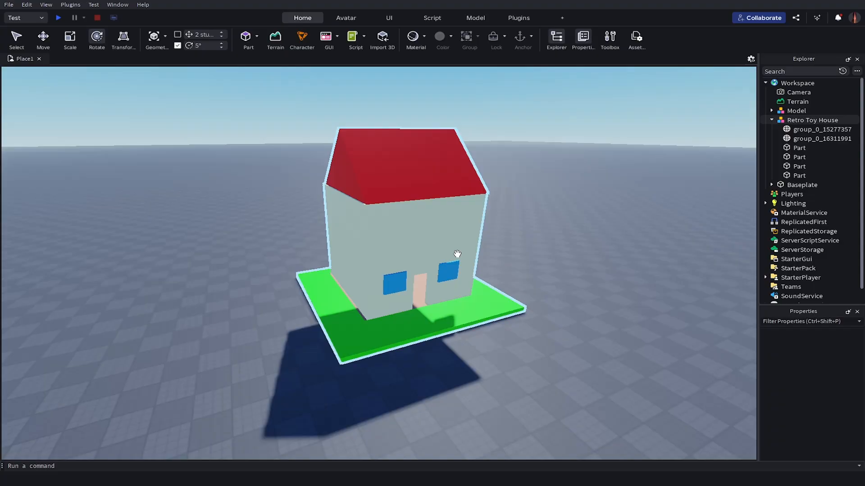
{"action": "right_click_drag", "start_coordinate": [634, 258], "coordinate": [623, 257]}
{"action": "key", "text": "d"}
{"action": "key", "text": "s"}
{"action": "key", "text": "s"}
{"action": "key", "text": "a"}
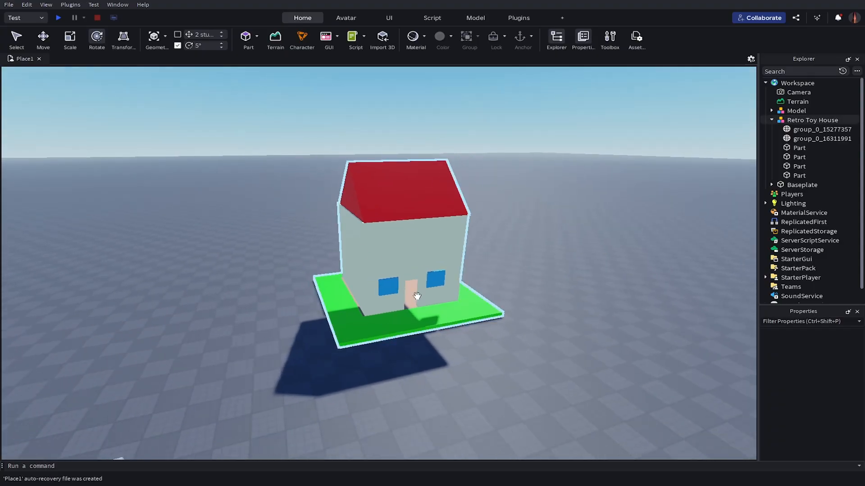
{"action": "left_click_drag", "start_coordinate": [440, 314], "coordinate": [491, 299]}
{"action": "left_click", "coordinate": [539, 301]}
Select the wall mesh and the range of four parts inside the Retro Toy House to inspect them
{"action": "left_click", "coordinate": [819, 138]}
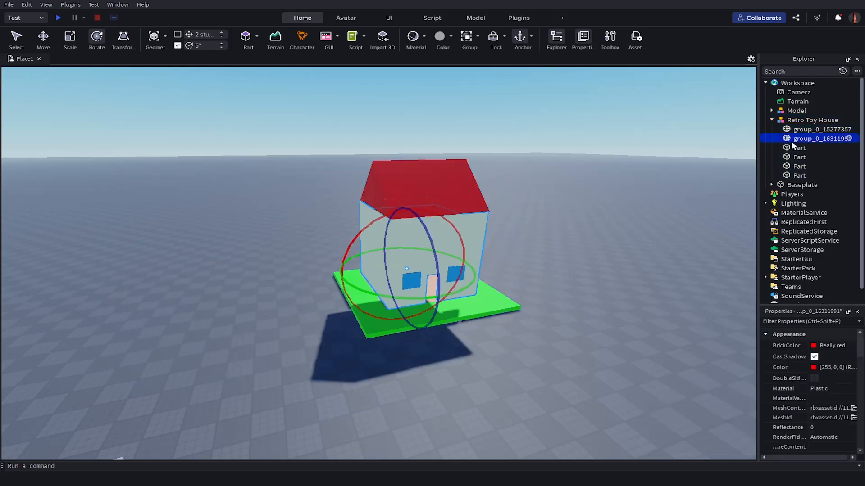
{"action": "left_click", "coordinate": [788, 150]}
{"action": "left_click", "coordinate": [787, 175], "text": "shift"}
{"action": "left_click", "coordinate": [585, 206]}
Ungroup the Retro Toy House into separate meshes and parts
{"action": "scroll", "coordinate": [585, 210], "scroll_direction": "up", "scroll_amount": 2}
{"action": "right_click_drag", "start_coordinate": [585, 207], "coordinate": [584, 210]}
{"action": "key", "text": "w"}
{"action": "key", "text": "d"}
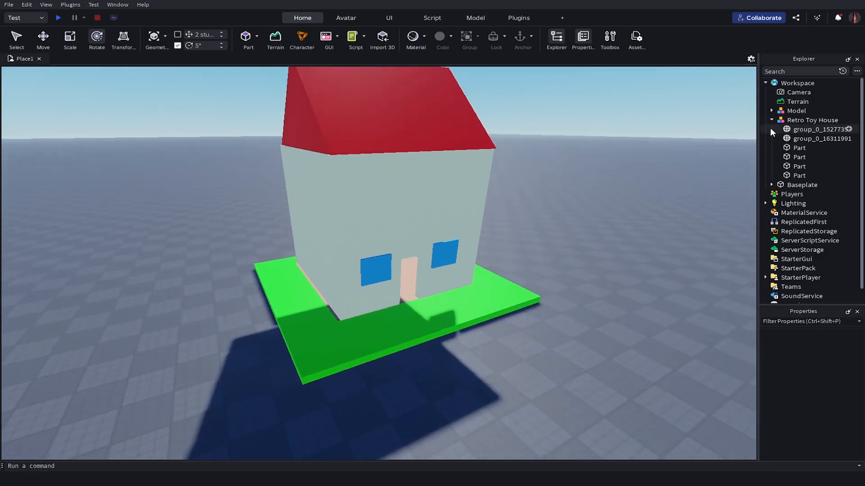
{"action": "key", "text": "s"}
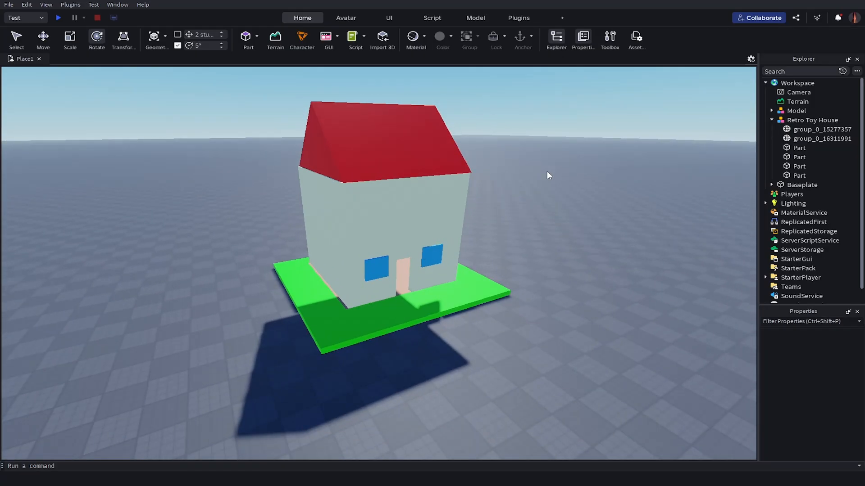
{"action": "right_click", "coordinate": [806, 120]}
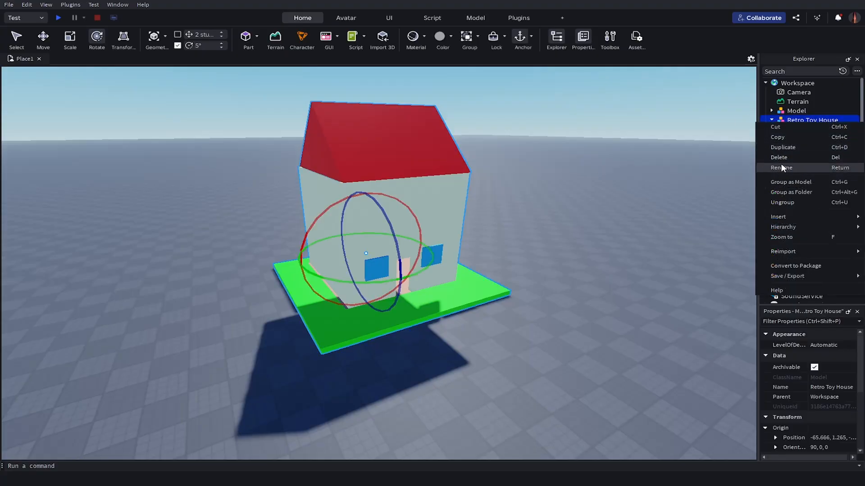
{"action": "left_click", "coordinate": [782, 201]}
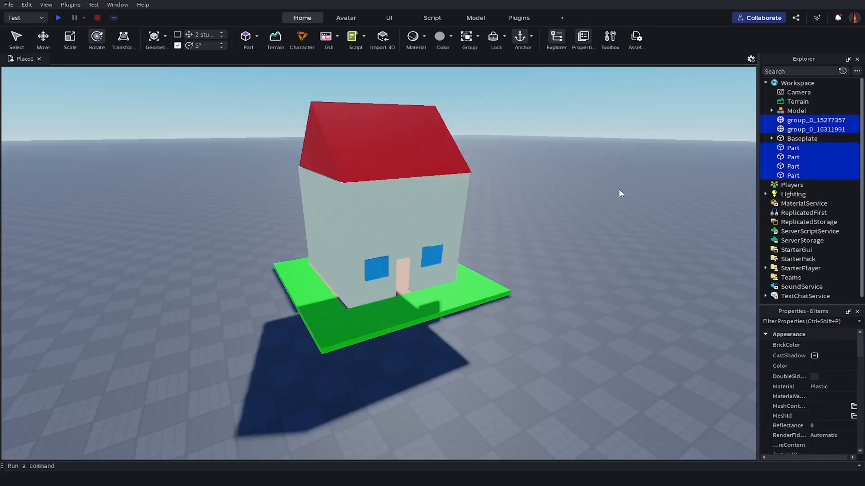
Try to move the roof and walls separately, and undo both moves
{"action": "left_click_drag", "start_coordinate": [444, 151], "coordinate": [619, 253]}
{"action": "left_click_drag", "start_coordinate": [415, 232], "coordinate": [542, 232]}
{"action": "key", "text": "ctrl+z"}
{"action": "key", "text": "ctrl+z"}
{"action": "left_click", "coordinate": [526, 251]}
Select the two windows together, move them away from the house with the Move tool, and undo the move
{"action": "right_click_drag", "start_coordinate": [530, 246], "coordinate": [521, 165]}
{"action": "left_click_drag", "start_coordinate": [532, 129], "coordinate": [383, 309]}
{"action": "scroll", "coordinate": [383, 309], "scroll_direction": "up", "scroll_amount": 1}
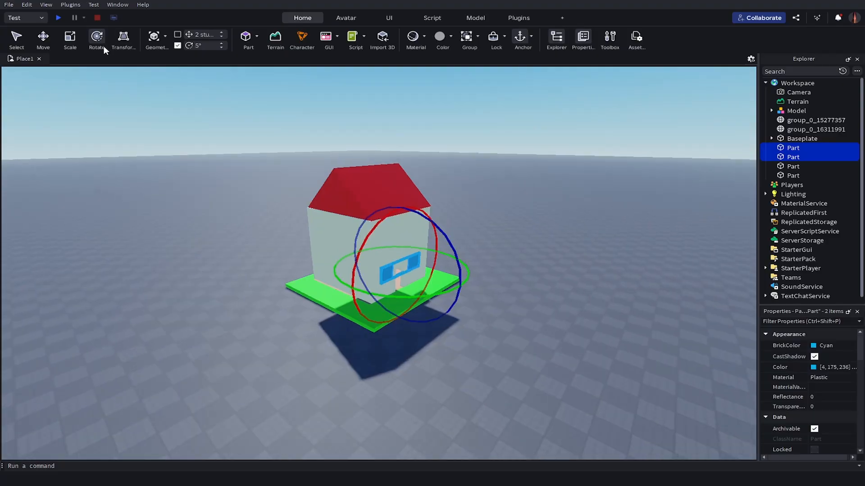
{"action": "left_click", "coordinate": [44, 38]}
{"action": "left_click_drag", "start_coordinate": [470, 285], "coordinate": [561, 292]}
{"action": "key", "text": "ctrl+z"}
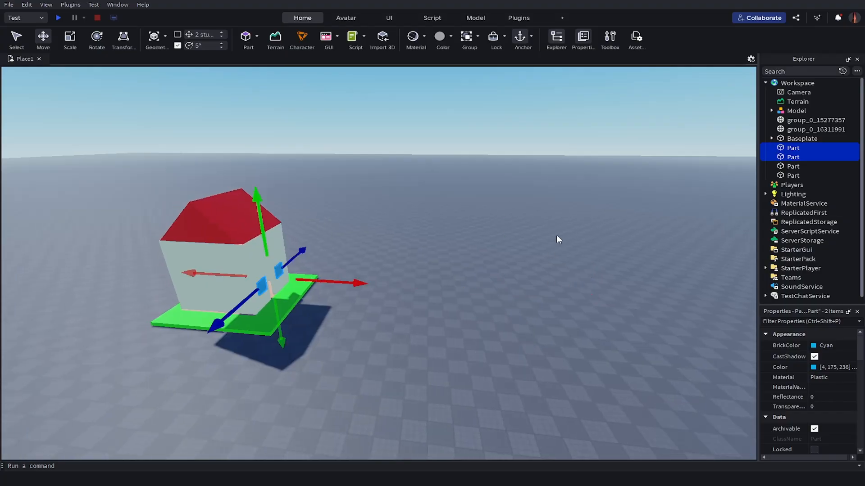
Select the roof, walls and one window together, move them off the lawn, and undo the move
{"action": "right_click_drag", "start_coordinate": [557, 239], "coordinate": [548, 222]}
{"action": "left_click", "coordinate": [547, 221]}
{"action": "left_click_drag", "start_coordinate": [525, 77], "coordinate": [311, 267]}
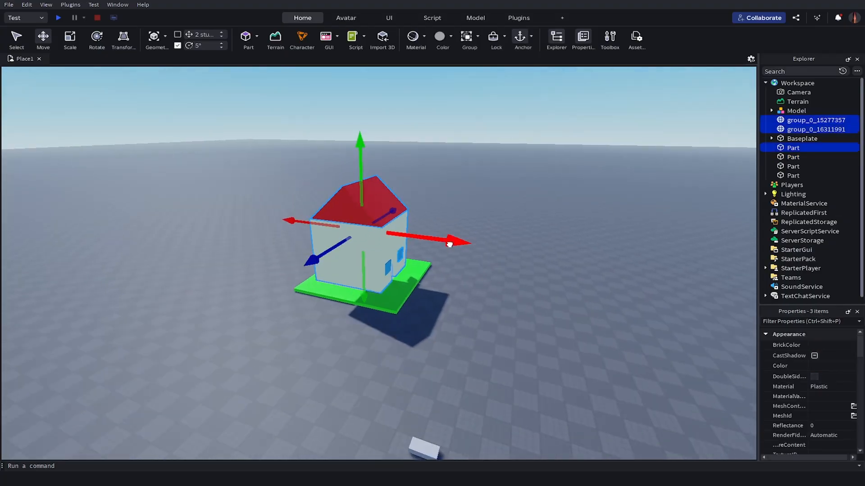
{"action": "left_click_drag", "start_coordinate": [458, 241], "coordinate": [605, 266]}
{"action": "key", "text": "w"}
{"action": "key", "text": "a"}
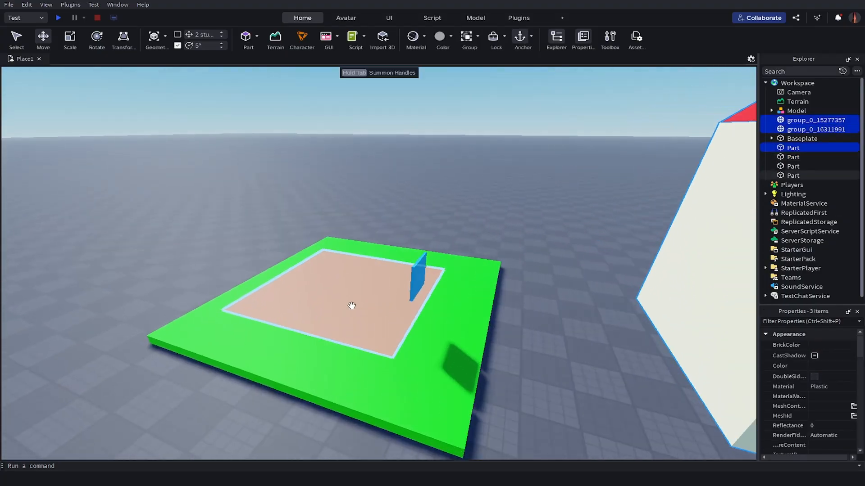
{"action": "scroll", "coordinate": [428, 332], "scroll_direction": "down", "scroll_amount": 4}
{"action": "left_click", "coordinate": [458, 342]}
{"action": "key", "text": "ctrl+z"}
{"action": "right_click_drag", "start_coordinate": [571, 281], "coordinate": [604, 284]}
{"action": "key", "text": "d"}
{"action": "left_click", "coordinate": [605, 285]}
{"action": "scroll", "coordinate": [581, 266], "scroll_direction": "down", "scroll_amount": 3}
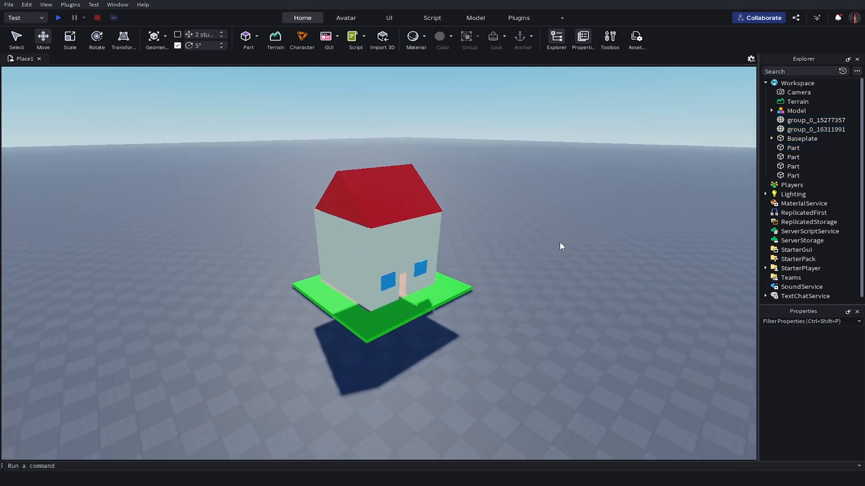
Select the roof and wall meshes and group them as a model
{"action": "left_click", "coordinate": [775, 120]}
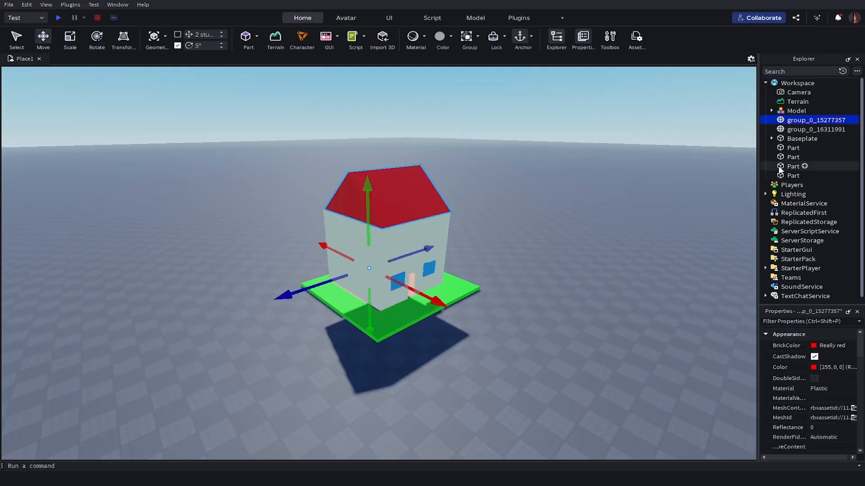
{"action": "left_click", "coordinate": [778, 174], "text": "shift"}
{"action": "left_click", "coordinate": [804, 131]}
{"action": "left_click", "coordinate": [792, 118], "text": "ctrl"}
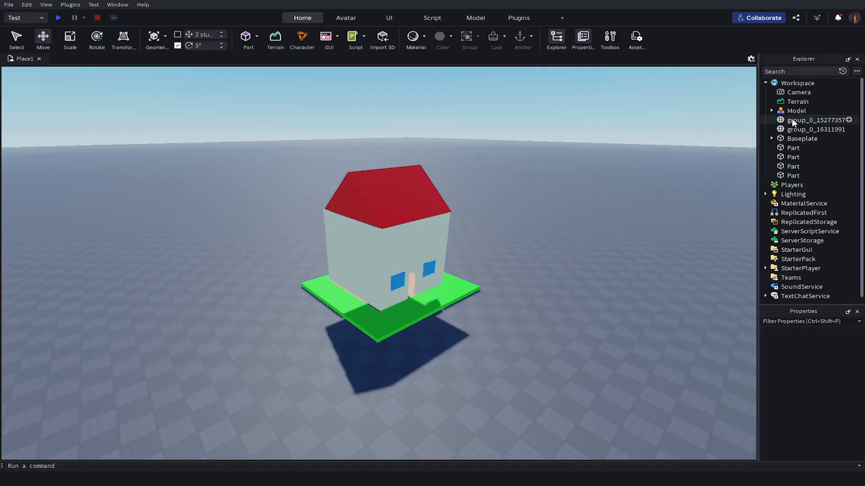
{"action": "right_click", "coordinate": [790, 131]}
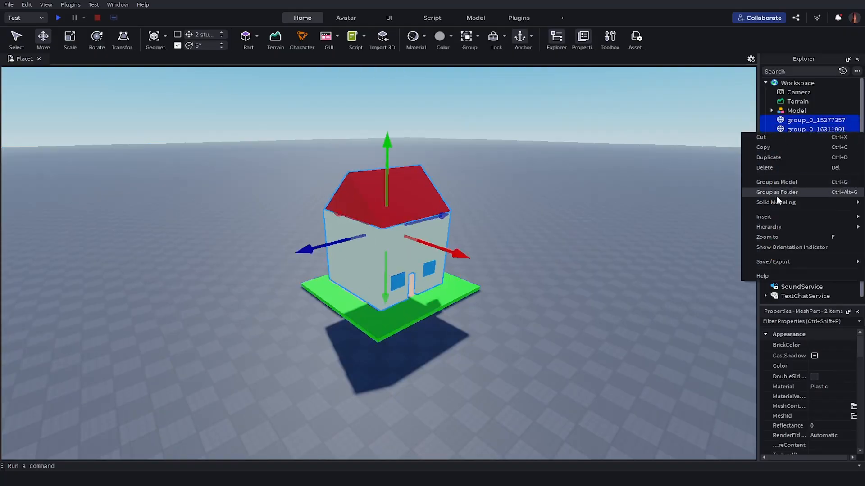
{"action": "left_click", "coordinate": [774, 184]}
Move the four loose house parts into the model containing the roof and walls
{"action": "left_click", "coordinate": [784, 140]}
{"action": "left_click", "coordinate": [787, 166], "text": "shift"}
{"action": "left_click_drag", "start_coordinate": [786, 165], "coordinate": [789, 120]}
Rename the regrouped house model as House and shift it slightly along the baseplate
{"action": "right_click", "coordinate": [789, 120]}
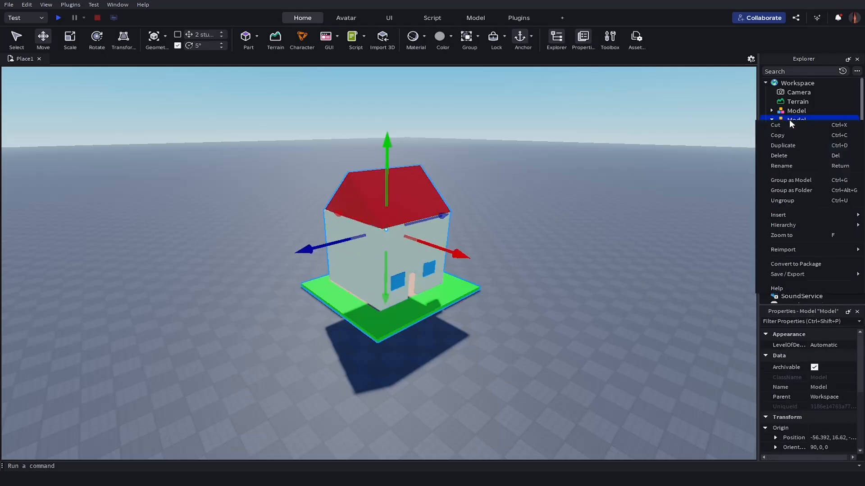
{"action": "left_click", "coordinate": [789, 166]}
{"action": "type", "text": "House"}
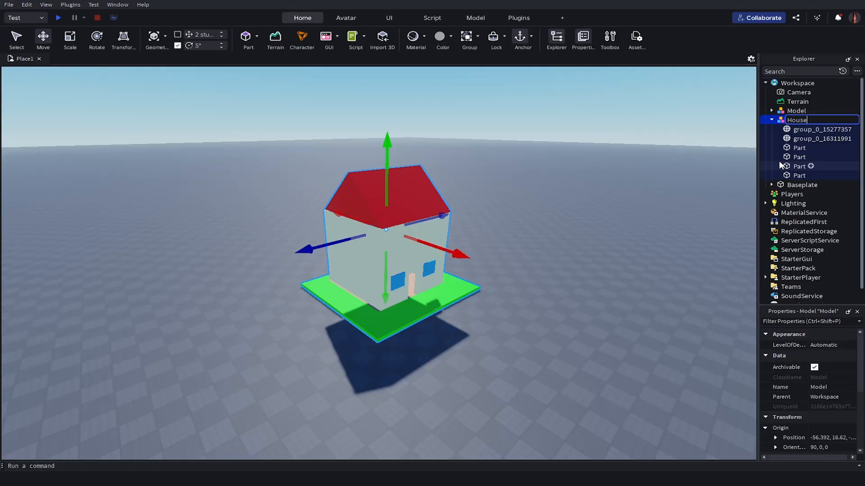
{"action": "key", "text": "Return"}
{"action": "left_click_drag", "start_coordinate": [333, 268], "coordinate": [360, 295]}
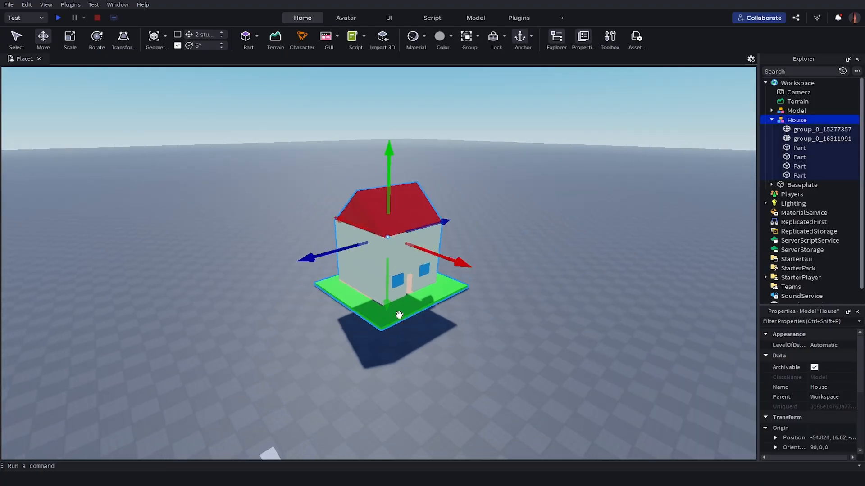
{"action": "left_click", "coordinate": [429, 341]}
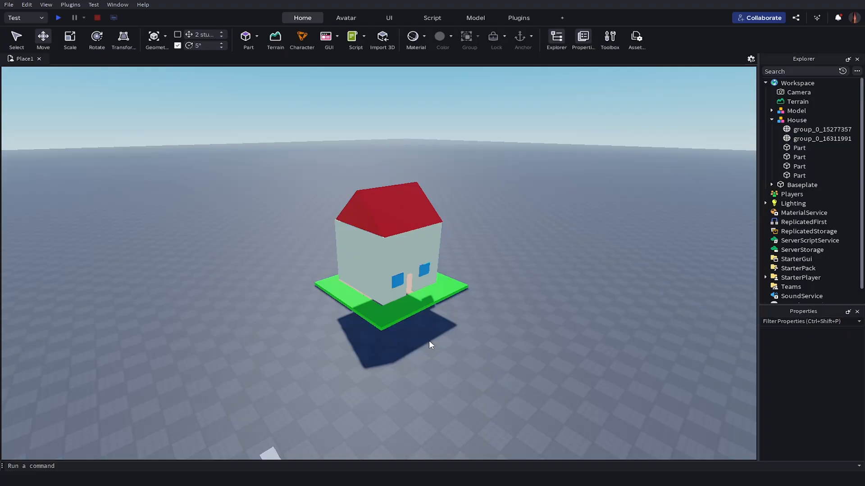
Shift the House model slightly across the baseplate
{"action": "key", "text": "w"}
{"action": "right_click_drag", "start_coordinate": [473, 319], "coordinate": [473, 318]}
{"action": "key", "text": "d"}
{"action": "right_click_drag", "start_coordinate": [545, 273], "coordinate": [545, 273]}
{"action": "key", "text": "d"}
{"action": "key", "text": "s"}
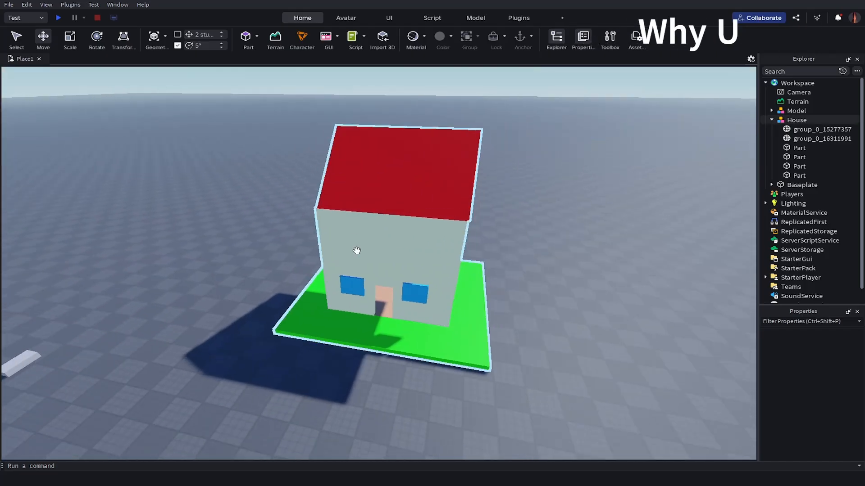
{"action": "key", "text": "a"}
{"action": "mouse_move", "coordinate": [388, 295]}
{"action": "left_mouse_down"}
{"action": "mouse_move", "coordinate": [378, 293]}
{"action": "mouse_move", "coordinate": [391, 264]}
{"action": "mouse_move", "coordinate": [395, 292]}
{"action": "left_mouse_up"}
{"action": "left_click", "coordinate": [569, 309]}
Examine the House model and its individual meshes and parts in the workspace hierarchy
{"action": "left_click", "coordinate": [807, 129]}
{"action": "left_click", "coordinate": [795, 122]}
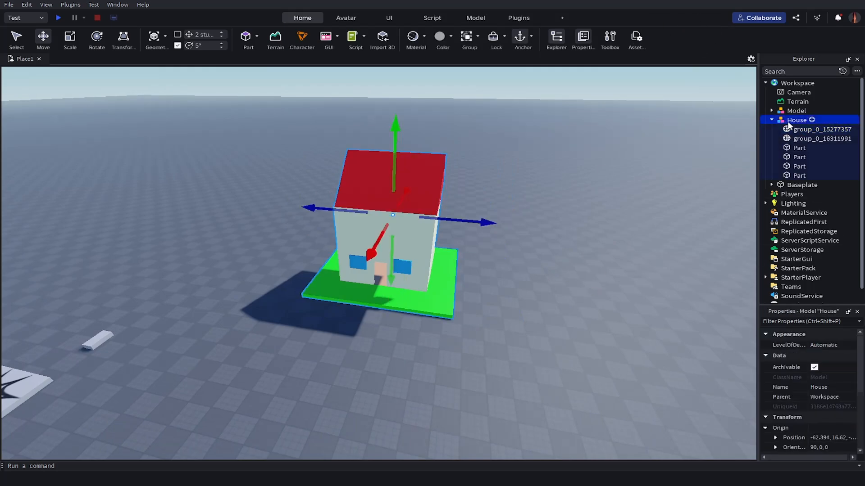
{"action": "left_click", "coordinate": [793, 130]}
{"action": "left_click", "coordinate": [792, 148]}
{"action": "left_click", "coordinate": [789, 157]}
{"action": "left_click", "coordinate": [788, 166]}
{"action": "left_click", "coordinate": [786, 176]}
{"action": "left_click", "coordinate": [772, 119]}
{"action": "left_click", "coordinate": [771, 120]}
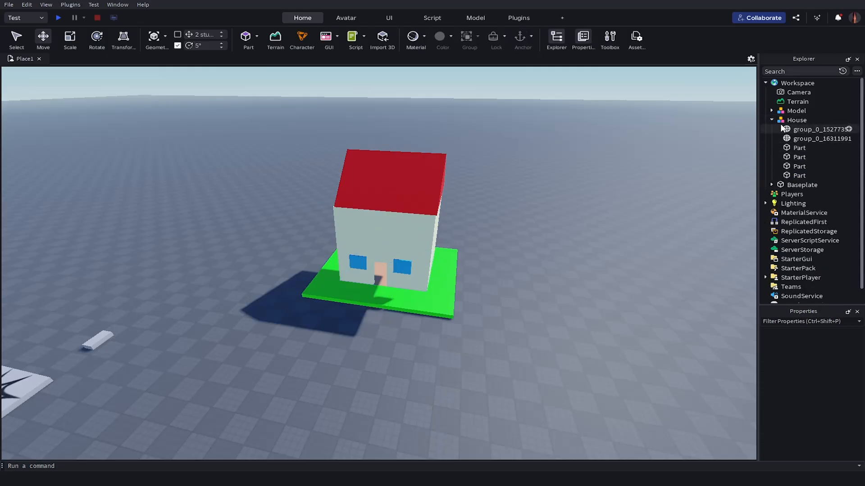
Nudge the House model, duplicate it and move the copy about 39.6 studs to stand beside the original
{"action": "left_click", "coordinate": [789, 121]}
{"action": "mouse_move", "coordinate": [406, 293]}
{"action": "left_mouse_down"}
{"action": "mouse_move", "coordinate": [411, 245]}
{"action": "mouse_move", "coordinate": [402, 280]}
{"action": "left_mouse_up"}
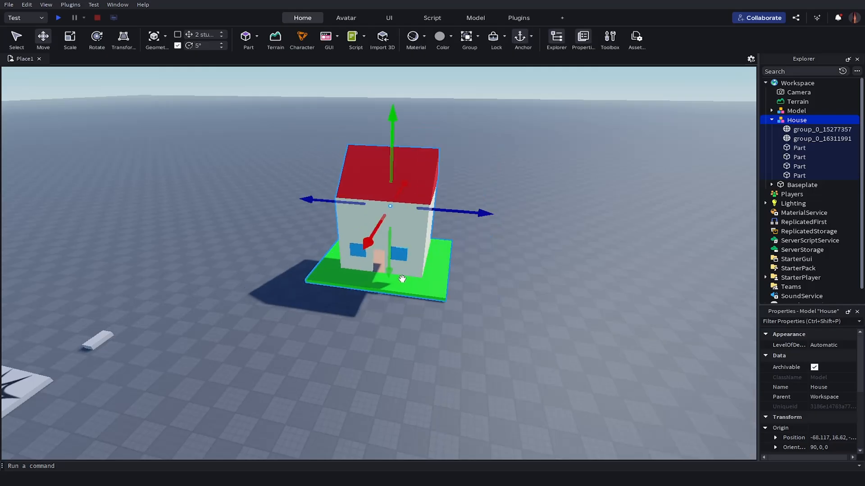
{"action": "key", "text": "ctrl+d"}
{"action": "left_click_drag", "start_coordinate": [470, 213], "coordinate": [561, 236]}
{"action": "key", "text": "d"}
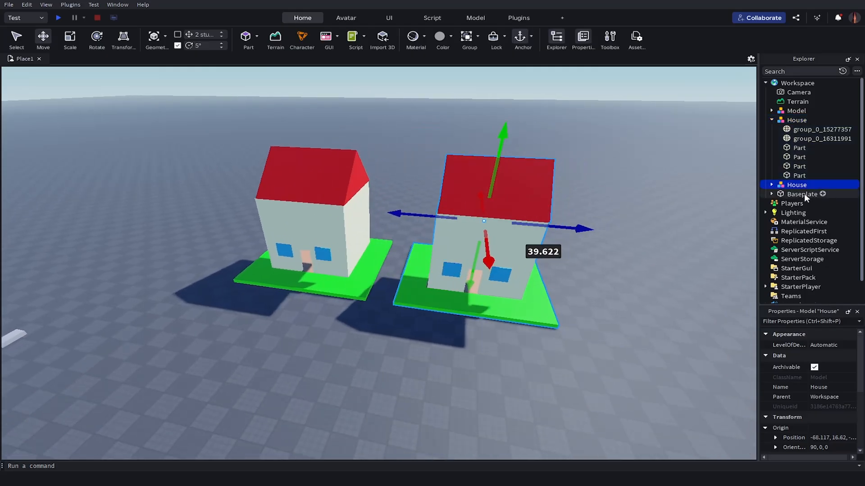
Rename the original house model as House1
{"action": "left_click", "coordinate": [772, 121]}
{"action": "right_click", "coordinate": [773, 121]}
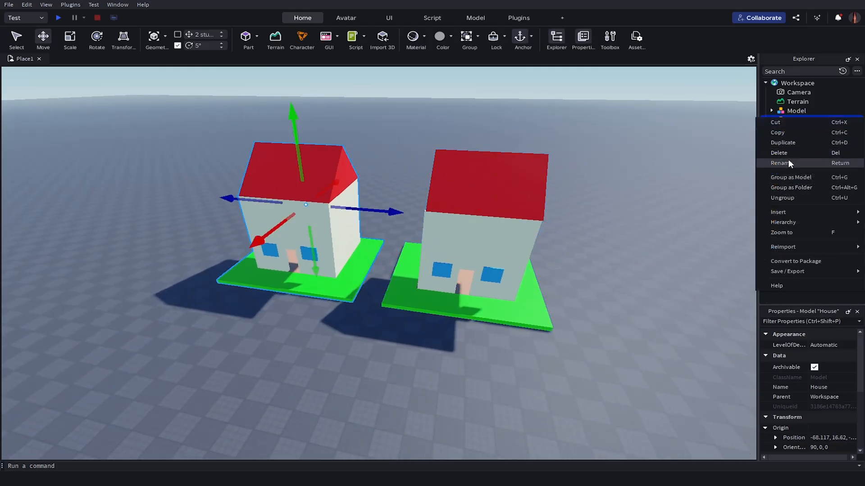
{"action": "left_click", "coordinate": [789, 163]}
{"action": "key", "text": "Right"}
{"action": "type", "text": "1"}
{"action": "key", "text": "Return"}
{"action": "left_click", "coordinate": [736, 149]}
Move the House1 model farther away from its duplicate
{"action": "key", "text": "s"}
{"action": "key", "text": "w"}
{"action": "key", "text": "a"}
{"action": "key", "text": "s"}
{"action": "right_click_drag", "start_coordinate": [434, 325], "coordinate": [435, 324]}
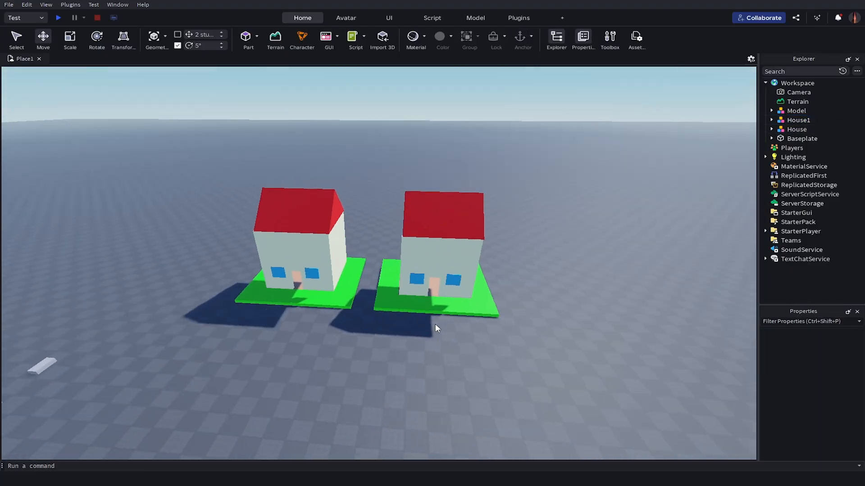
{"action": "left_click_drag", "start_coordinate": [323, 284], "coordinate": [285, 278]}
Select all six parts inside House1 and raise them together above the baseplate
{"action": "left_click", "coordinate": [771, 120]}
{"action": "left_click", "coordinate": [806, 129]}
{"action": "left_click", "coordinate": [786, 175], "text": "shift"}
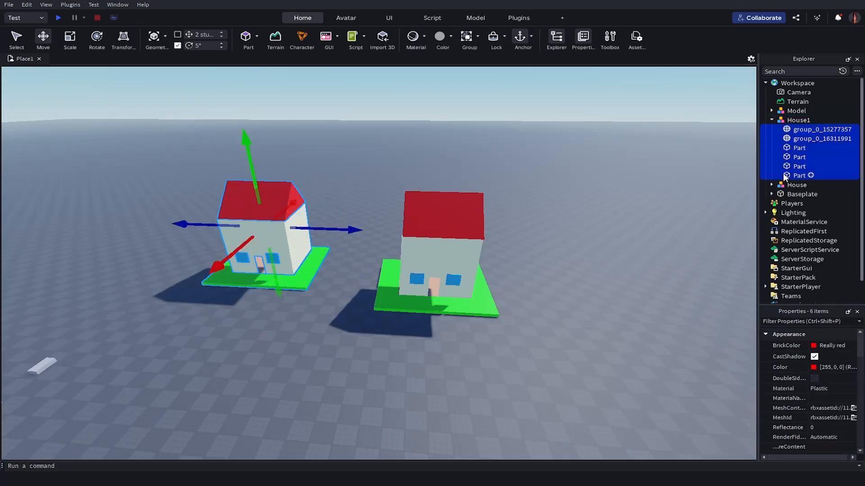
{"action": "left_click_drag", "start_coordinate": [258, 197], "coordinate": [249, 141]}
{"action": "left_click", "coordinate": [364, 198]}
Move the House model farther off and set the floating House1 back down on the baseplate
{"action": "left_click_drag", "start_coordinate": [468, 256], "coordinate": [530, 282]}
{"action": "left_click_drag", "start_coordinate": [524, 271], "coordinate": [493, 277]}
{"action": "left_click", "coordinate": [496, 366]}
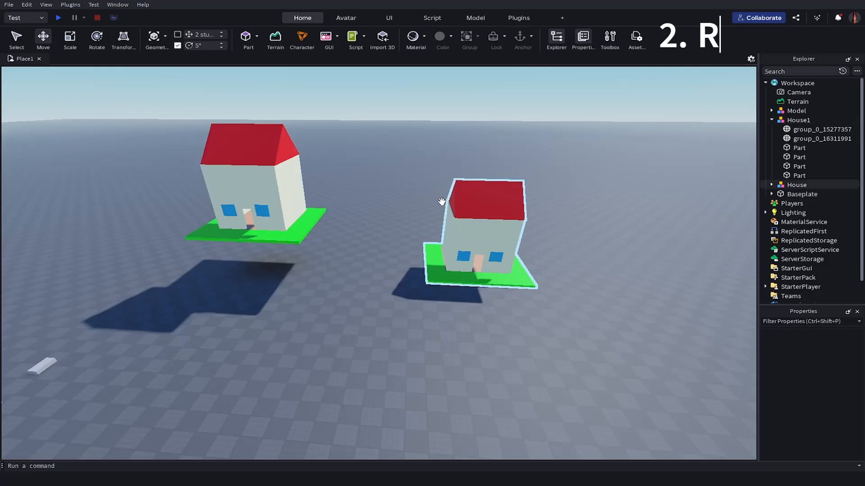
{"action": "left_click_drag", "start_coordinate": [280, 234], "coordinate": [330, 276]}
{"action": "left_click", "coordinate": [395, 332]}
Duplicate the House model four times and spread the copies over the baseplate
{"action": "key", "text": "w"}
{"action": "key", "text": "d"}
{"action": "left_click", "coordinate": [469, 259]}
{"action": "key", "text": "ctrl+d"}
{"action": "left_click_drag", "start_coordinate": [463, 206], "coordinate": [317, 380]}
{"action": "key", "text": "ctrl+d"}
{"action": "left_click_drag", "start_coordinate": [312, 340], "coordinate": [648, 278]}
{"action": "left_click_drag", "start_coordinate": [357, 239], "coordinate": [517, 171]}
{"action": "key", "text": "ctrl+d"}
{"action": "key", "text": "ctrl+d"}
{"action": "left_click_drag", "start_coordinate": [597, 162], "coordinate": [468, 170]}
{"action": "left_click", "coordinate": [550, 315]}
Examine the cluster of houses from several angles, up close and from a distance
{"action": "key", "text": "s"}
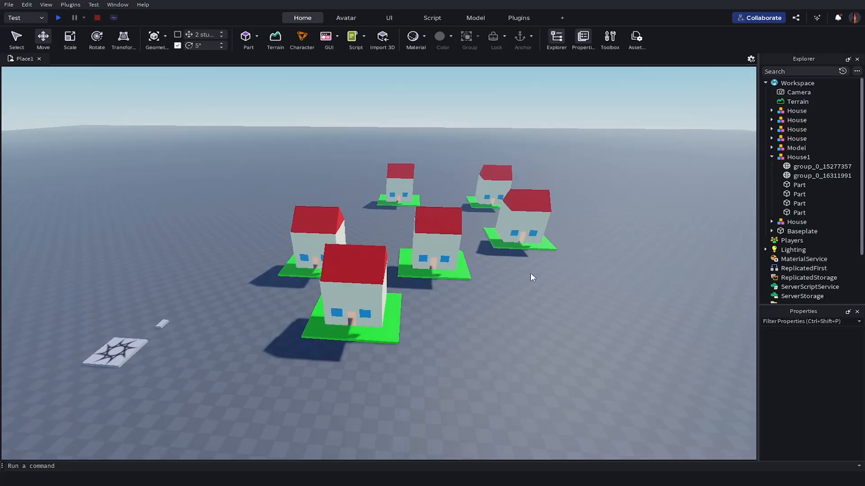
{"action": "right_click_drag", "start_coordinate": [519, 264], "coordinate": [426, 218]}
{"action": "key", "text": "a"}
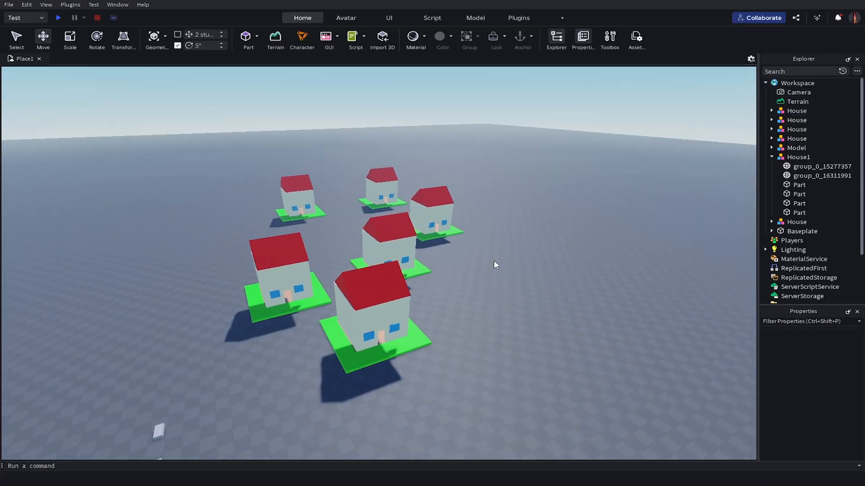
{"action": "key", "text": "w"}
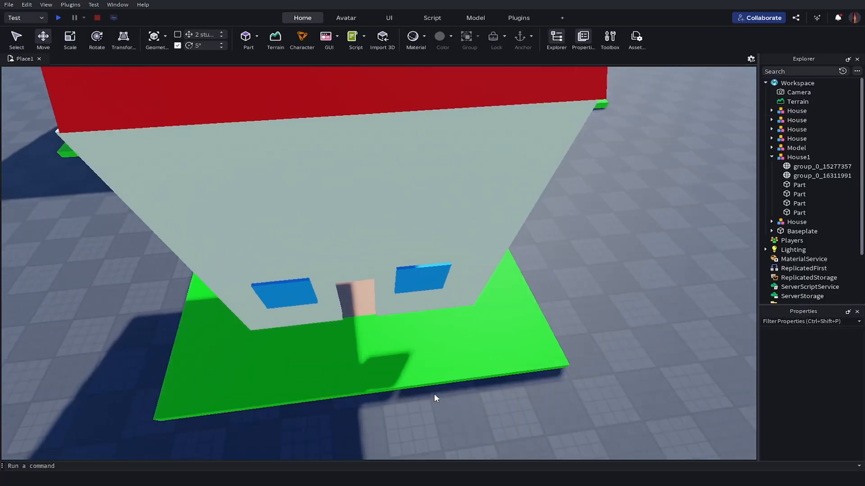
{"action": "key", "text": "w"}
{"action": "key", "text": "s"}
{"action": "right_click_drag", "start_coordinate": [428, 392], "coordinate": [437, 296]}
{"action": "key", "text": "a"}
{"action": "key", "text": "s"}
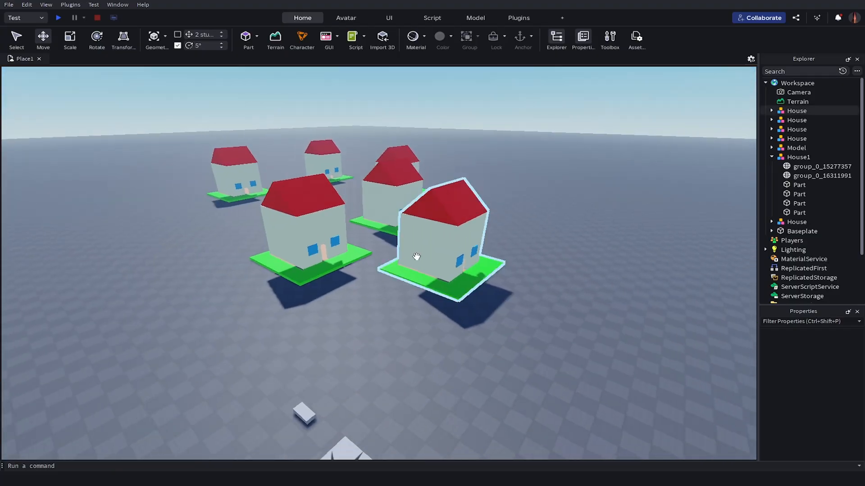
{"action": "key", "text": "d"}
{"action": "right_click_drag", "start_coordinate": [491, 298], "coordinate": [469, 286]}
{"action": "key", "text": "d"}
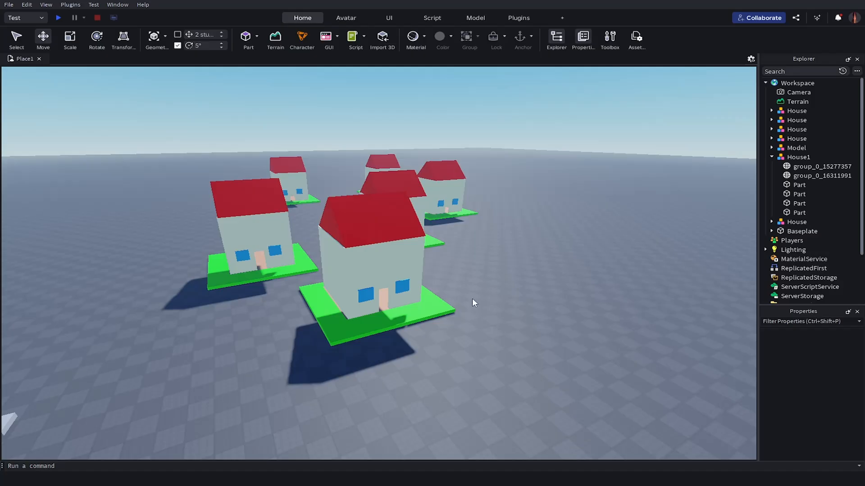
Collapse House1 in the hierarchy and select several houses one by one to match them with their model entries
{"action": "left_click", "coordinate": [772, 157]}
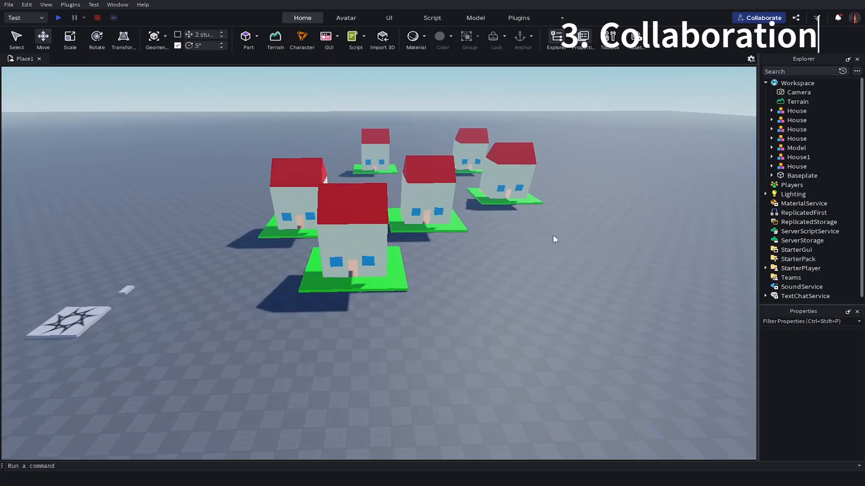
{"action": "key", "text": "d"}
{"action": "right_click_drag", "start_coordinate": [553, 235], "coordinate": [536, 251]}
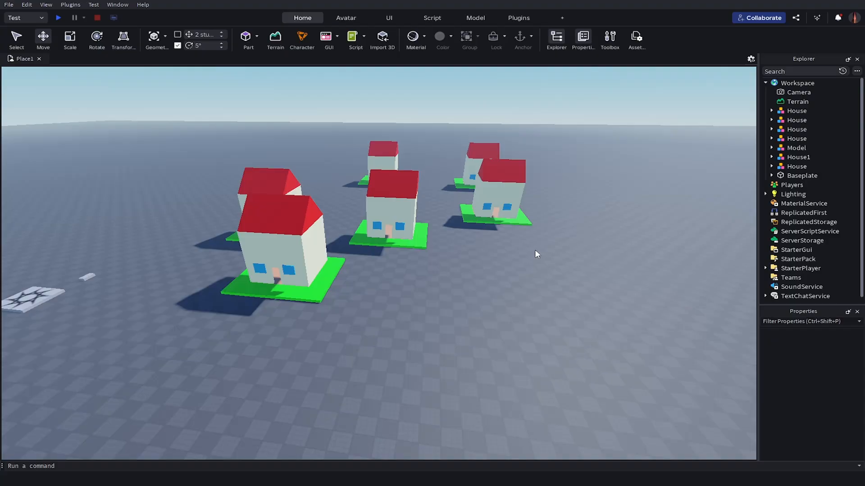
{"action": "left_click", "coordinate": [504, 202]}
{"action": "left_click", "coordinate": [410, 256]}
{"action": "left_click", "coordinate": [389, 216]}
{"action": "left_click", "coordinate": [433, 259]}
{"action": "left_click", "coordinate": [521, 213]}
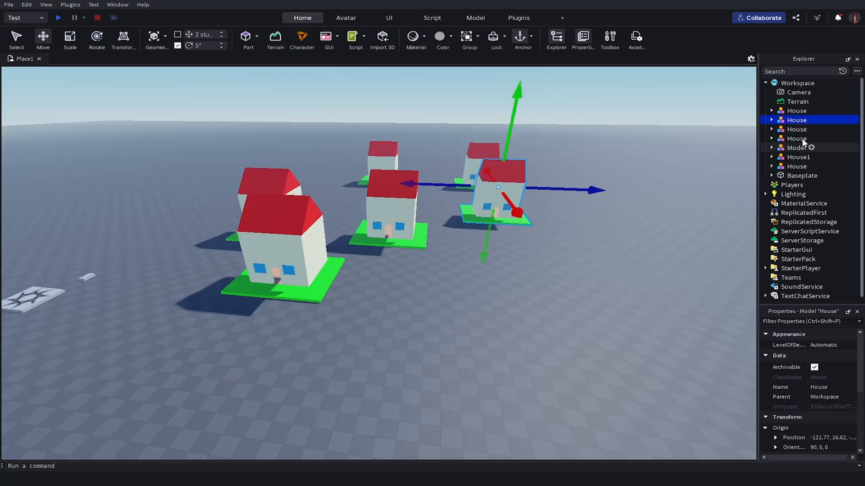
{"action": "left_click", "coordinate": [670, 229]}
{"action": "left_click", "coordinate": [388, 235]}
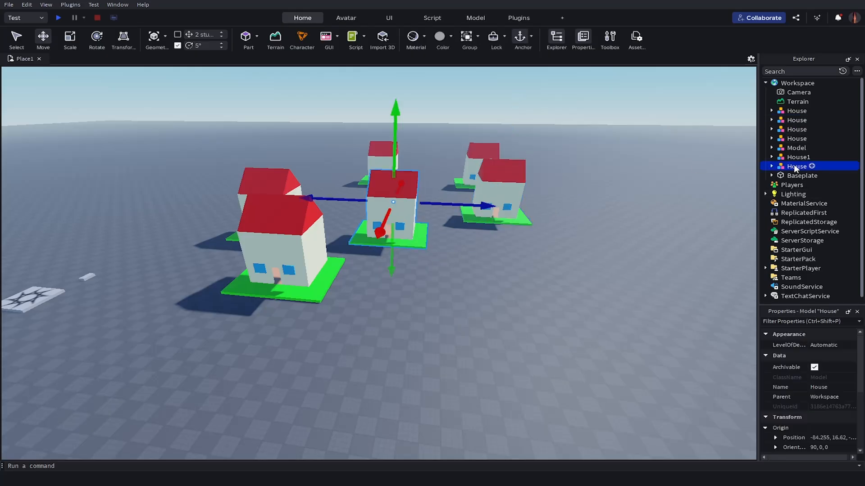
{"action": "left_click", "coordinate": [650, 223]}
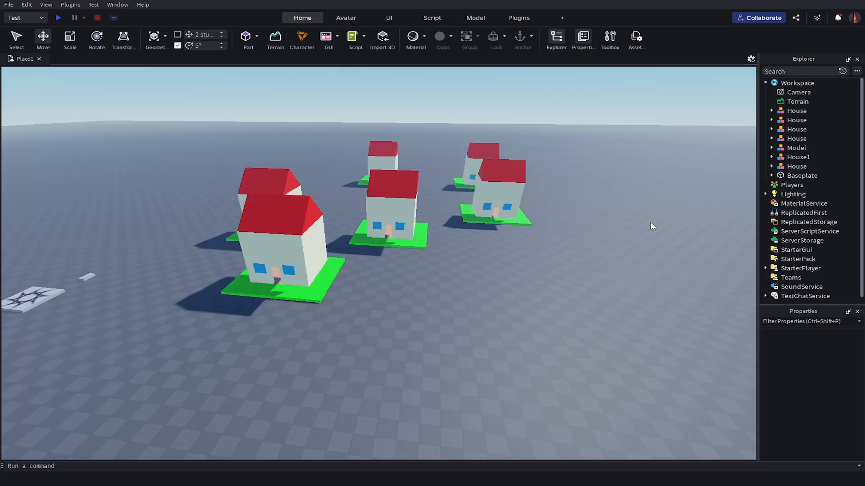
Insert three separate block parts on an empty area of the baseplate near the spawn location
{"action": "right_click_drag", "start_coordinate": [650, 221], "coordinate": [404, 323]}
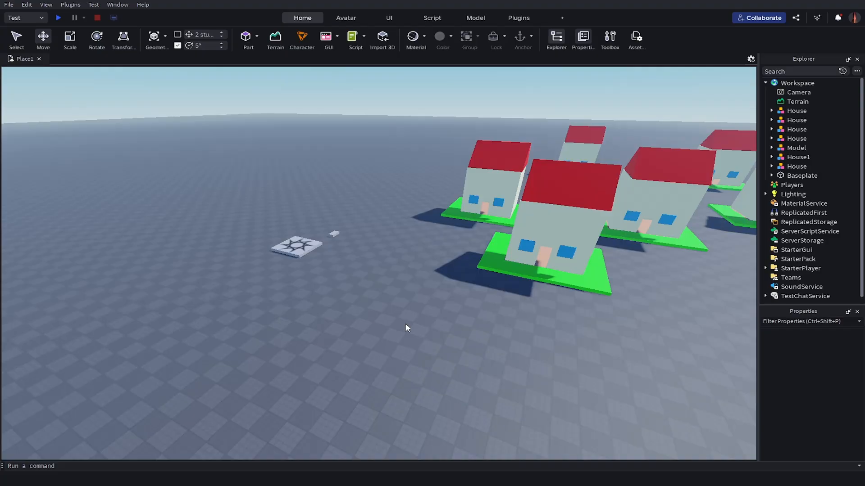
{"action": "right_click_drag", "start_coordinate": [429, 297], "coordinate": [404, 99]}
{"action": "key", "text": "w"}
{"action": "left_click", "coordinate": [247, 40]}
{"action": "left_click", "coordinate": [292, 104]}
{"action": "key", "text": "d"}
{"action": "left_click", "coordinate": [250, 36]}
{"action": "left_click", "coordinate": [360, 135]}
{"action": "key", "text": "a"}
{"action": "left_click", "coordinate": [250, 38]}
{"action": "left_click", "coordinate": [454, 188]}
{"action": "key", "text": "d"}
{"action": "right_click_drag", "start_coordinate": [457, 189], "coordinate": [421, 229]}
{"action": "key", "text": "s"}
{"action": "key", "text": "a"}
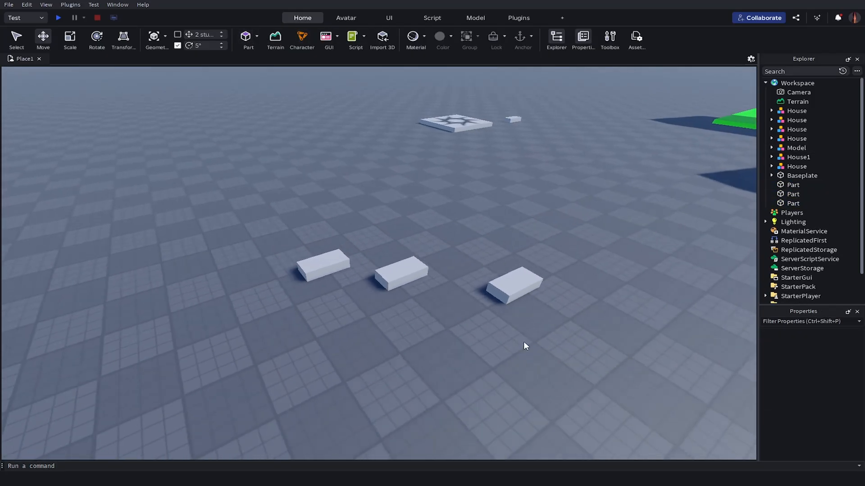
Group the three new parts as a model and undo the grouping
{"action": "left_click_drag", "start_coordinate": [270, 199], "coordinate": [557, 337]}
{"action": "left_click", "coordinate": [557, 338]}
{"action": "left_click", "coordinate": [792, 185]}
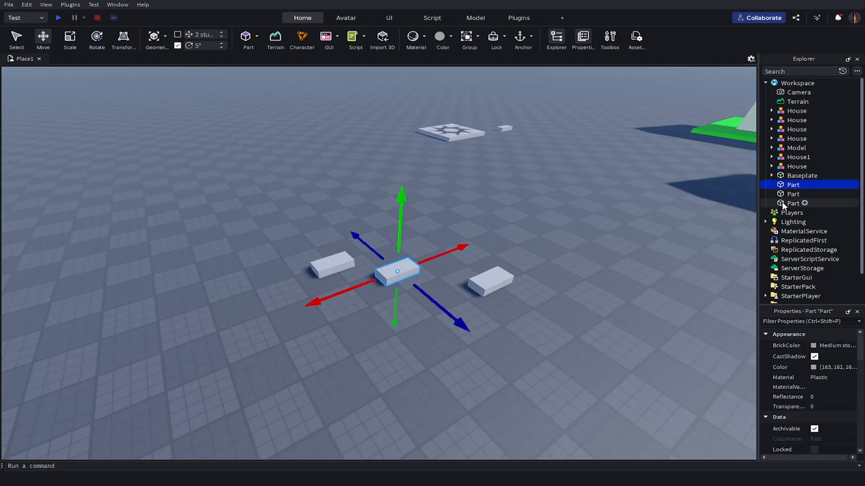
{"action": "left_click", "coordinate": [783, 202], "text": "shift"}
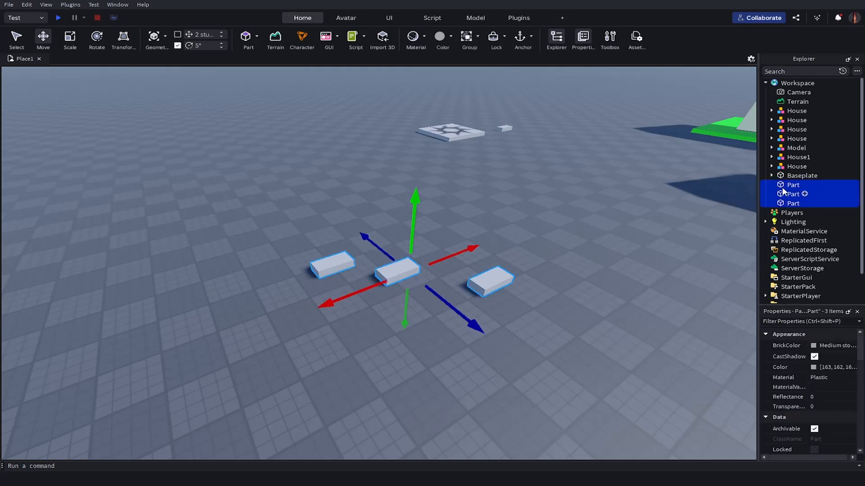
{"action": "right_click", "coordinate": [518, 229]}
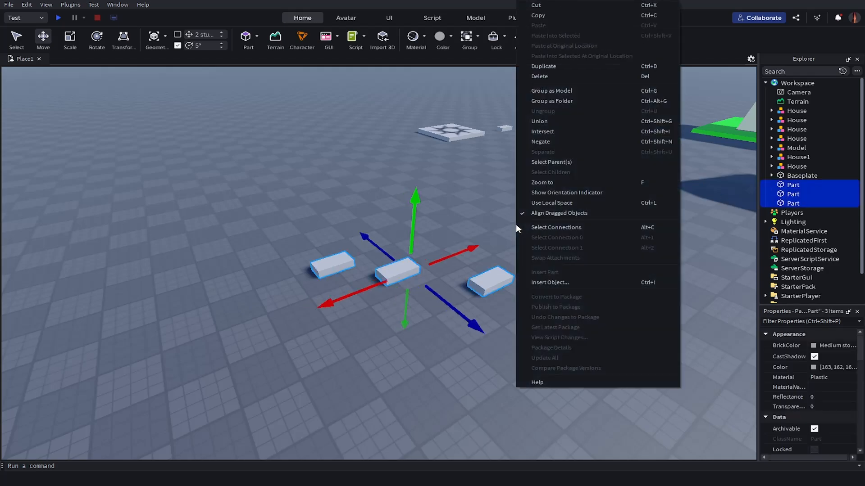
{"action": "left_click", "coordinate": [594, 91]}
{"action": "left_click", "coordinate": [601, 161]}
{"action": "key", "text": "ctrl+z"}
Group the three loose parts as a model and move it a short way across the baseplate
{"action": "left_click", "coordinate": [605, 185]}
{"action": "left_click_drag", "start_coordinate": [613, 212], "coordinate": [260, 301]}
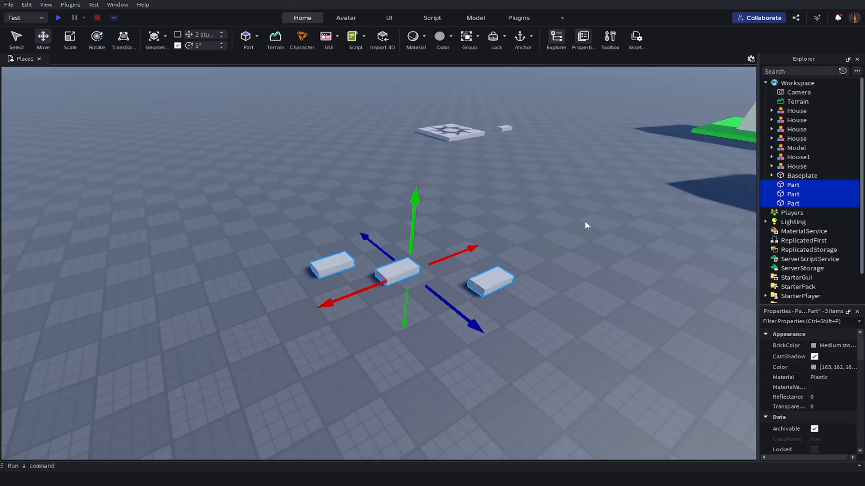
{"action": "key", "text": "ctrl+g"}
{"action": "left_click", "coordinate": [656, 218]}
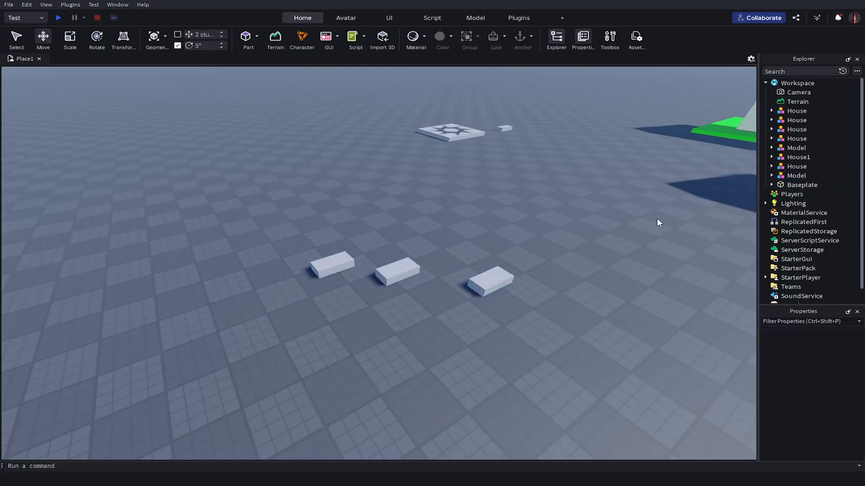
{"action": "left_click_drag", "start_coordinate": [497, 283], "coordinate": [449, 267]}
{"action": "left_click", "coordinate": [451, 325]}
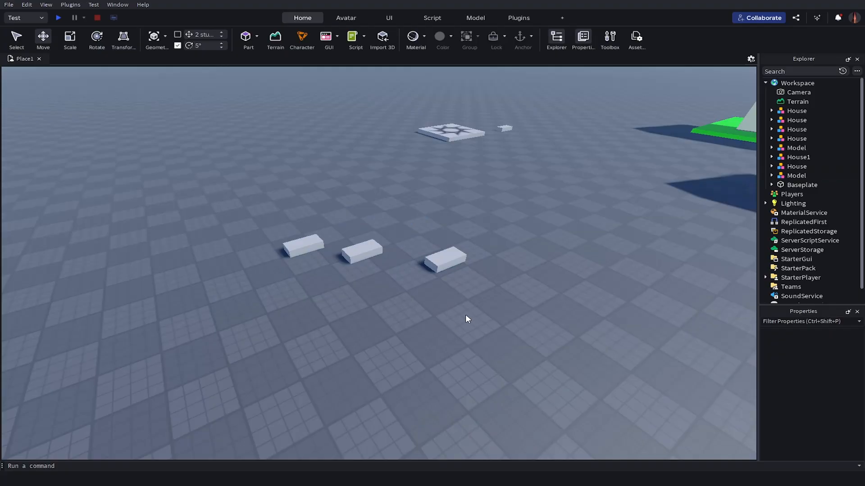
Reposition the three-part model and duplicate it four times in place
{"action": "key", "text": "s"}
{"action": "right_click_drag", "start_coordinate": [459, 323], "coordinate": [458, 323]}
{"action": "left_click_drag", "start_coordinate": [410, 266], "coordinate": [439, 297]}
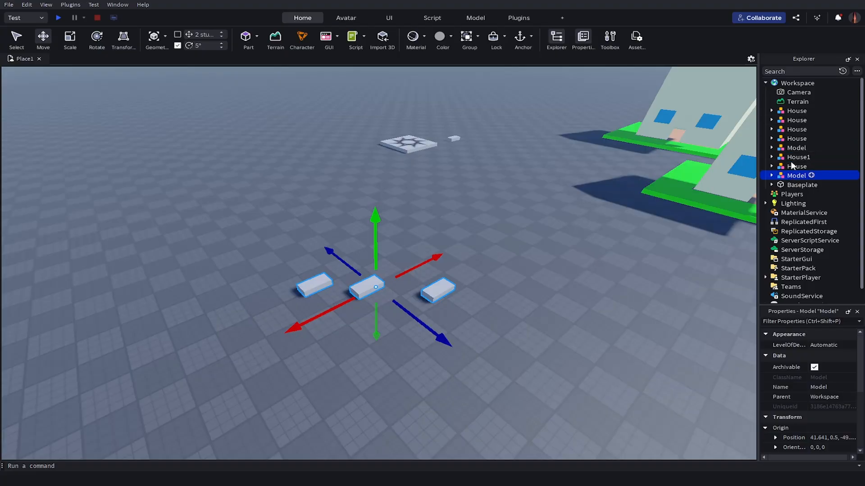
{"action": "key", "text": "ctrl+d"}
{"action": "key", "text": "ctrl+d"}
{"action": "key", "text": "ctrl+d"}
{"action": "key", "text": "ctrl+d"}
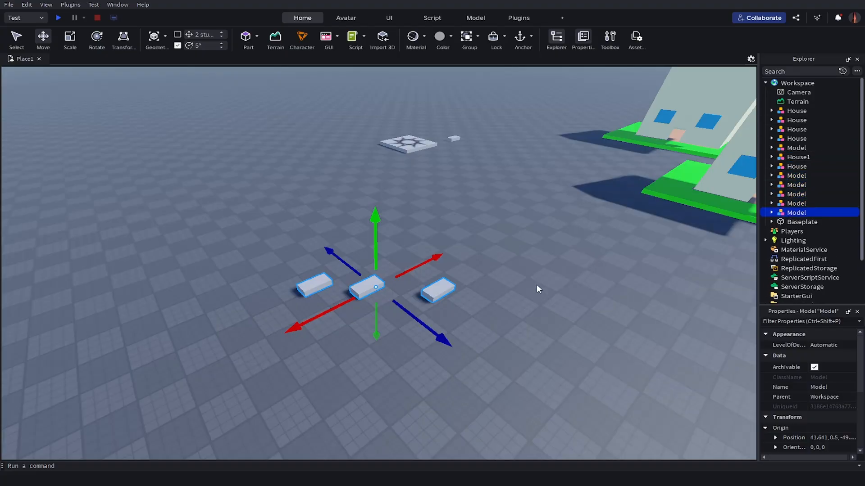
Spread the stacked copies of the three-part model apart over the baseplate
{"action": "left_click", "coordinate": [537, 286]}
{"action": "left_click_drag", "start_coordinate": [439, 294], "coordinate": [537, 325]}
{"action": "left_click", "coordinate": [475, 310]}
{"action": "key", "text": "s"}
{"action": "left_click_drag", "start_coordinate": [369, 285], "coordinate": [373, 259]}
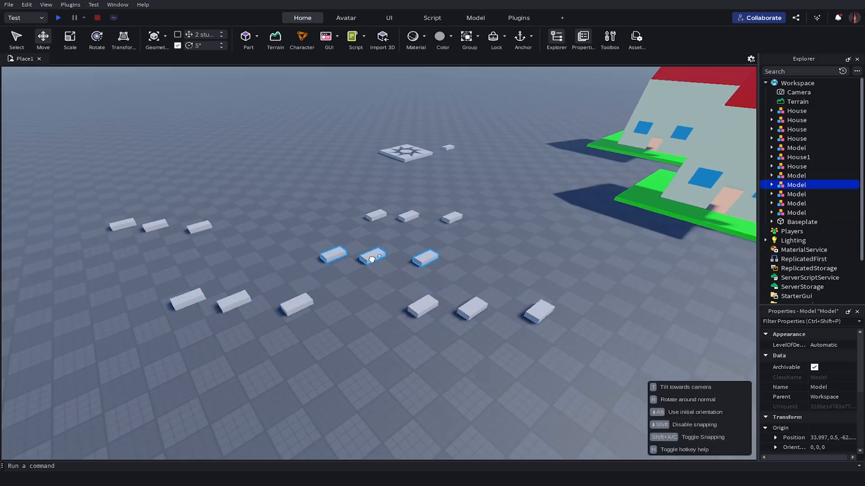
{"action": "key", "text": "a"}
{"action": "key", "text": "s"}
{"action": "left_click", "coordinate": [317, 149]}
{"action": "key", "text": "a"}
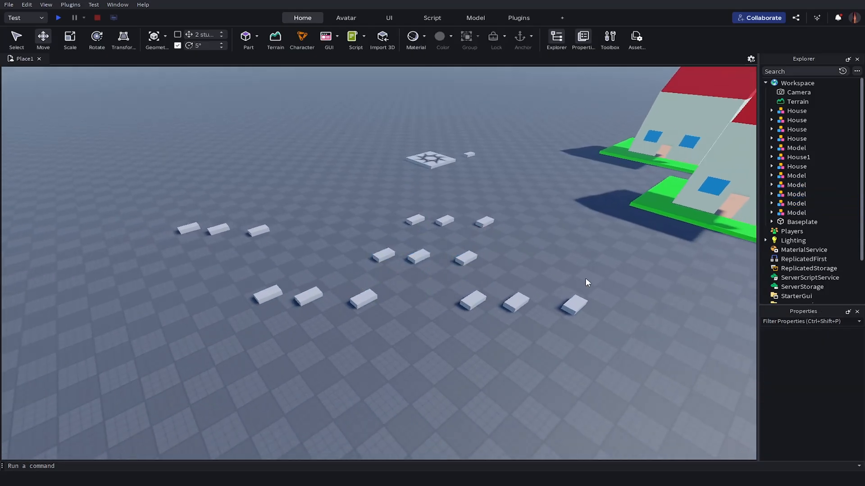
Rename the three-part model nearest the spawn platform to "A group of 3 parts"
{"action": "left_click", "coordinate": [471, 256]}
{"action": "left_click", "coordinate": [407, 222]}
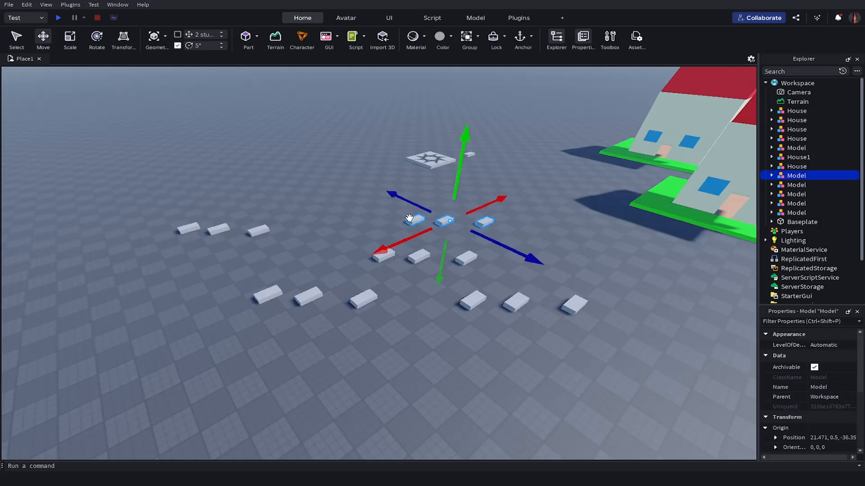
{"action": "scroll", "coordinate": [495, 221], "scroll_direction": "down", "scroll_amount": 3}
{"action": "scroll", "coordinate": [497, 264], "scroll_direction": "down", "scroll_amount": 1}
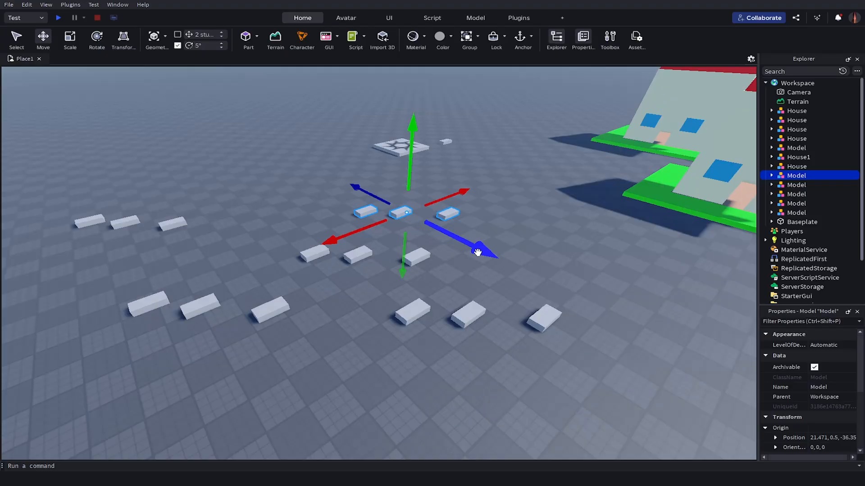
{"action": "left_click", "coordinate": [518, 239]}
{"action": "key", "text": "ctrl+z"}
{"action": "right_click", "coordinate": [795, 176]}
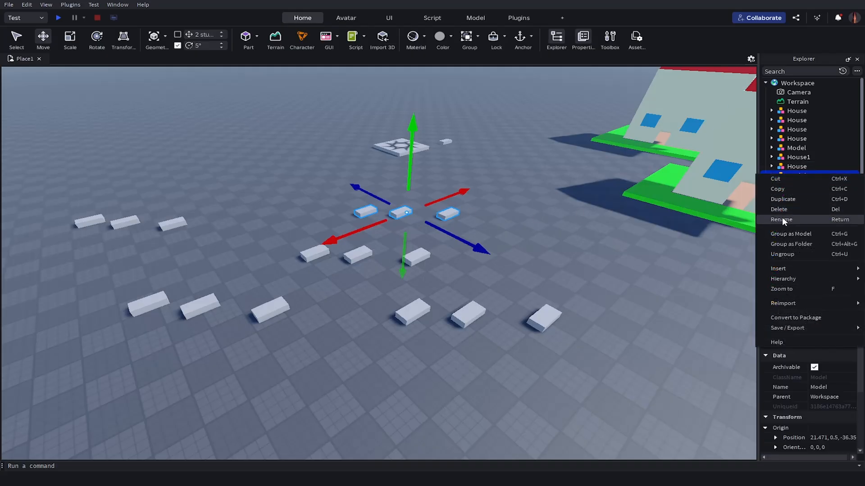
{"action": "left_click", "coordinate": [782, 219]}
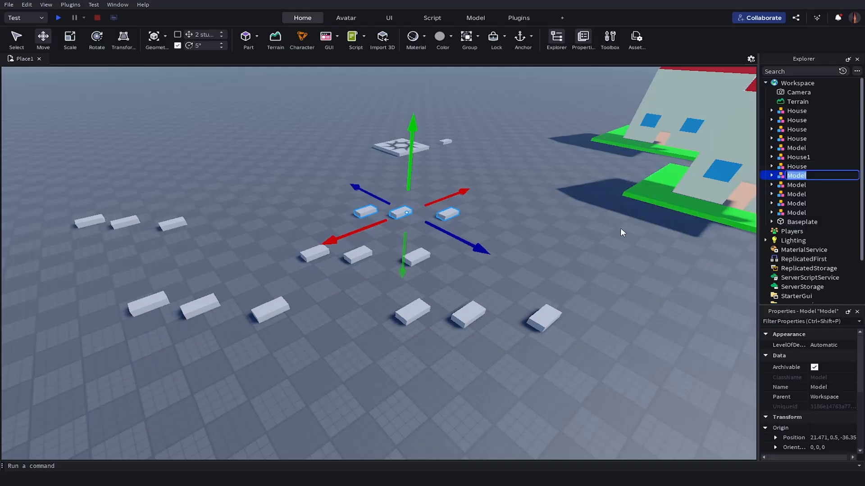
{"action": "type", "text": "A group[ of 3 pars"}
{"action": "key", "text": "BackSpace"}
{"action": "type", "text": "ts"}
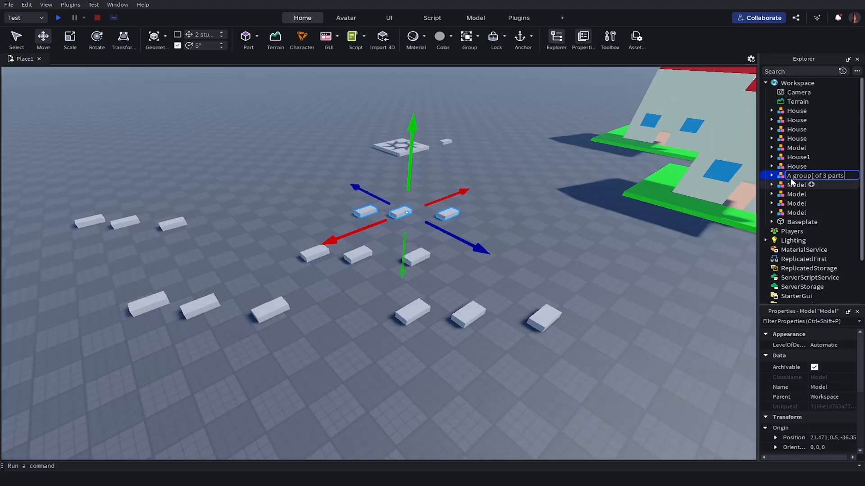
{"action": "key", "text": "Return"}
Delete the four other copies of the three-part model, keeping only the renamed one
{"action": "left_click", "coordinate": [643, 272]}
{"action": "left_click_drag", "start_coordinate": [449, 216], "coordinate": [463, 217]}
{"action": "left_click", "coordinate": [408, 251]}
{"action": "left_click", "coordinate": [414, 257]}
{"action": "key", "text": "Delete"}
{"action": "left_click", "coordinate": [459, 314]}
{"action": "key", "text": "Delete"}
{"action": "left_click", "coordinate": [262, 311]}
{"action": "key", "text": "Delete"}
{"action": "left_click", "coordinate": [176, 222]}
{"action": "key", "text": "Delete"}
Move the spawn platform model closer to the three-part group, and shift that group slightly over the baseplate
{"action": "left_click_drag", "start_coordinate": [398, 155], "coordinate": [332, 318]}
{"action": "key", "text": "d"}
{"action": "left_click", "coordinate": [578, 350]}
{"action": "right_click_drag", "start_coordinate": [578, 350], "coordinate": [542, 350]}
{"action": "key", "text": "s"}
{"action": "key", "text": "d"}
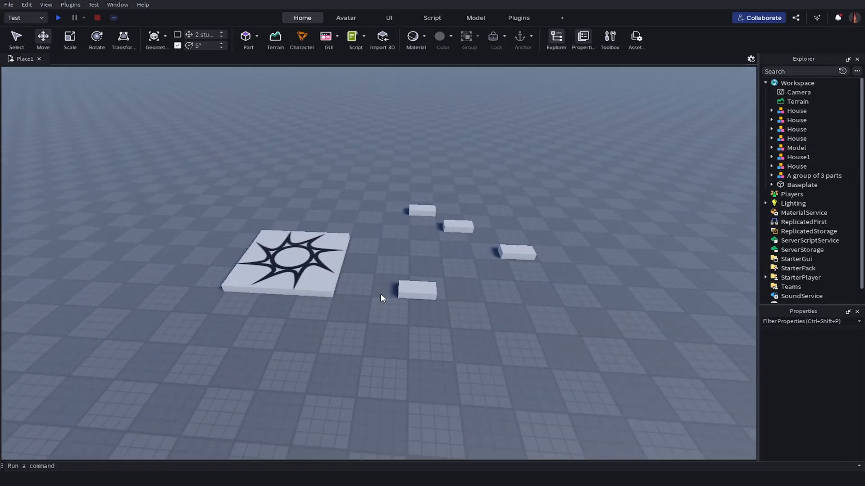
{"action": "mouse_move", "coordinate": [533, 254]}
{"action": "left_mouse_down"}
{"action": "mouse_move", "coordinate": [517, 263]}
{"action": "mouse_move", "coordinate": [530, 247]}
{"action": "left_mouse_up"}
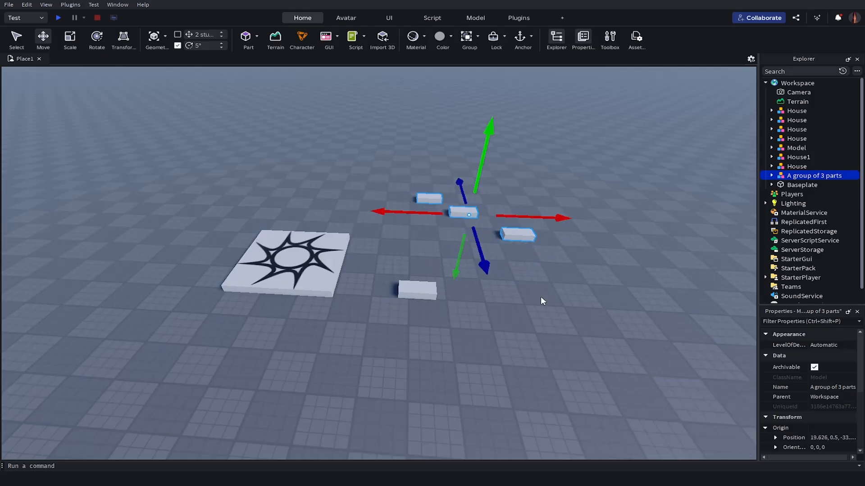
{"action": "left_click", "coordinate": [540, 279]}
Rename the model containing the spawn platform and its part to "Spawn"
{"action": "left_click", "coordinate": [432, 286]}
{"action": "right_click", "coordinate": [792, 150]}
{"action": "left_click", "coordinate": [785, 195]}
{"action": "type", "text": "Spawn"}
{"action": "key", "text": "Return"}
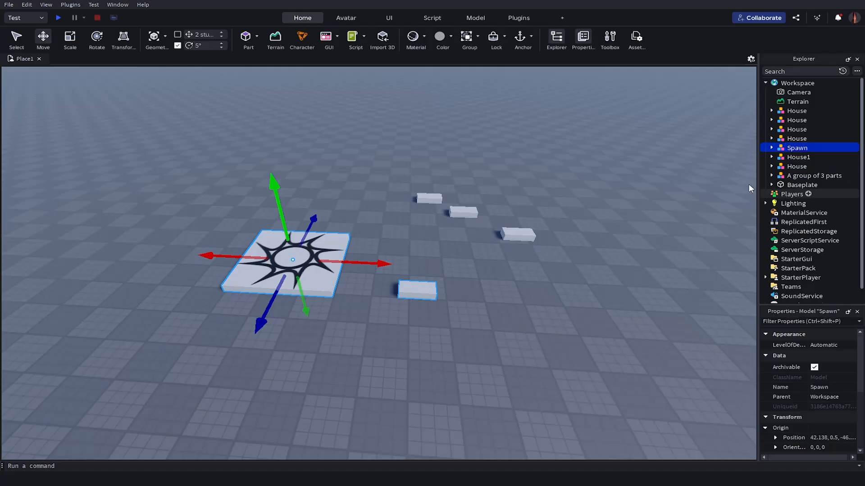
{"action": "left_click", "coordinate": [422, 244]}
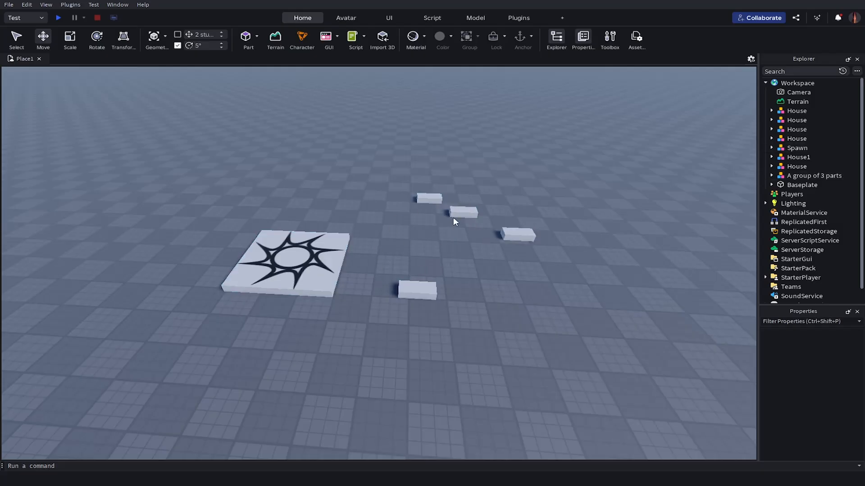
Examine the contents of the Spawn and "A group of 3 parts" models in the workspace hierarchy
{"action": "right_click_drag", "start_coordinate": [483, 199], "coordinate": [483, 201]}
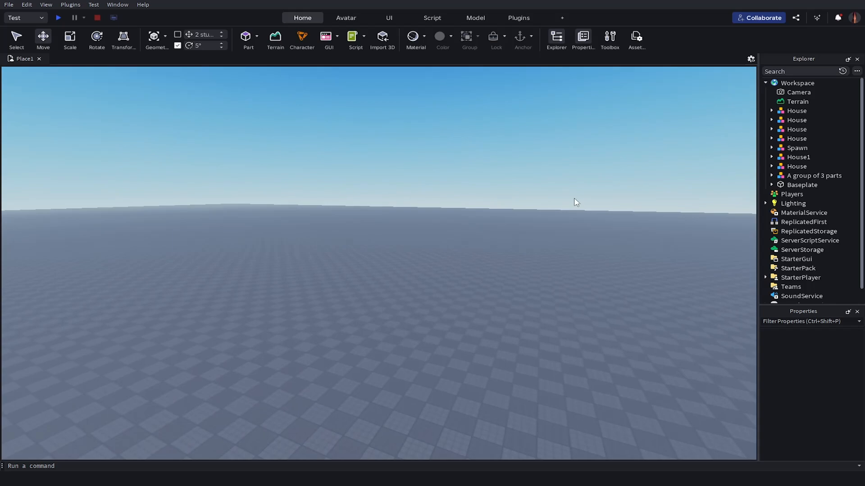
{"action": "double_click", "coordinate": [793, 149]}
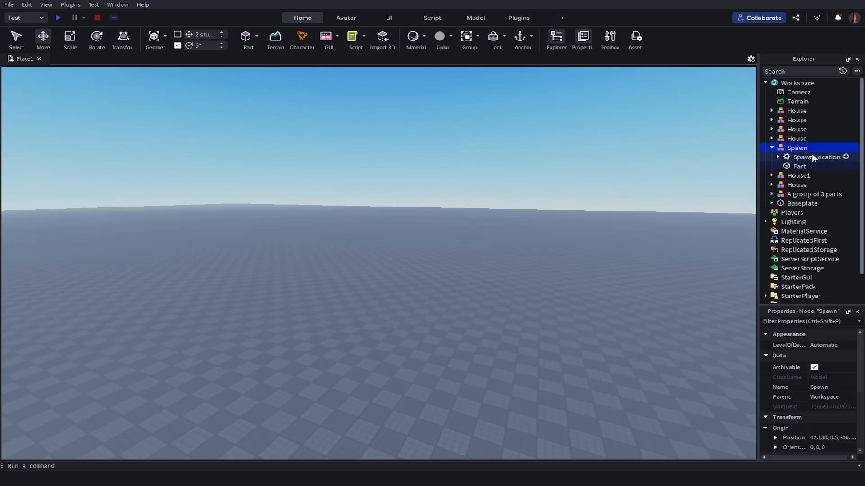
{"action": "left_click", "coordinate": [779, 158]}
{"action": "left_click", "coordinate": [778, 157]}
{"action": "left_click", "coordinate": [772, 147]}
{"action": "left_click", "coordinate": [790, 175]}
{"action": "left_click", "coordinate": [772, 175]}
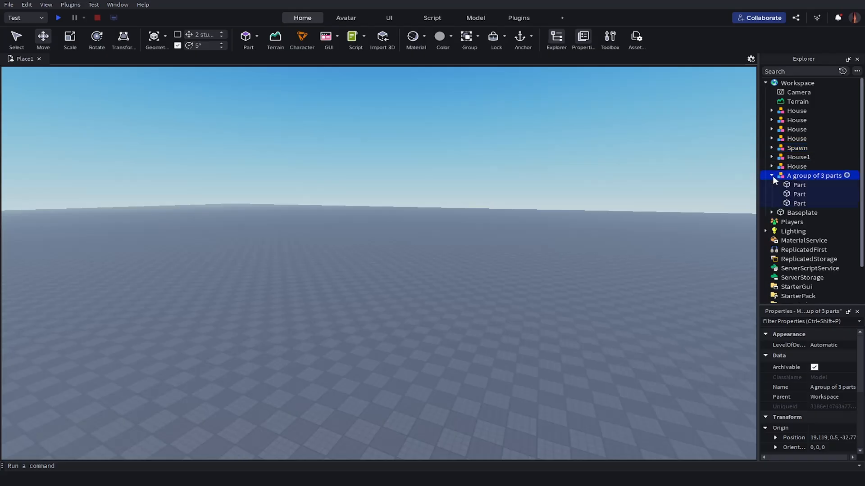
{"action": "left_click", "coordinate": [787, 185]}
{"action": "left_click", "coordinate": [785, 195]}
{"action": "left_click", "coordinate": [786, 202]}
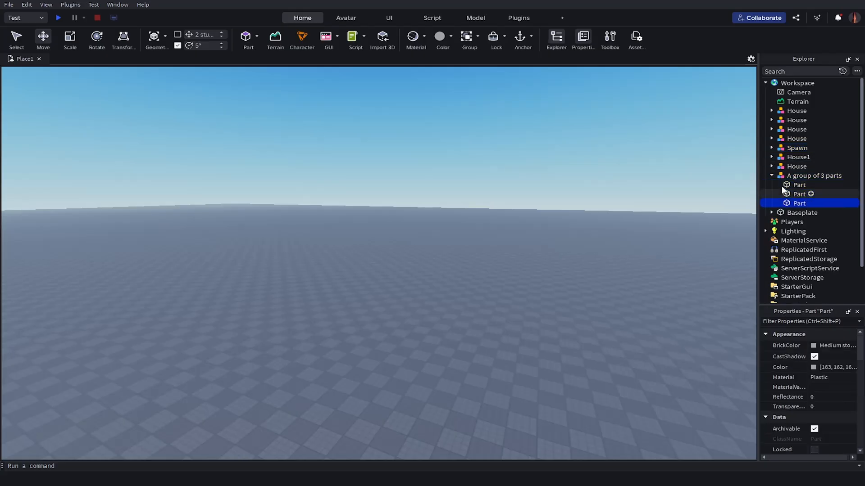
{"action": "left_click", "coordinate": [772, 176]}
{"action": "left_click", "coordinate": [517, 240]}
Locate the Spawn model from the scene and check which objects it contains
{"action": "right_click_drag", "start_coordinate": [516, 240], "coordinate": [510, 242]}
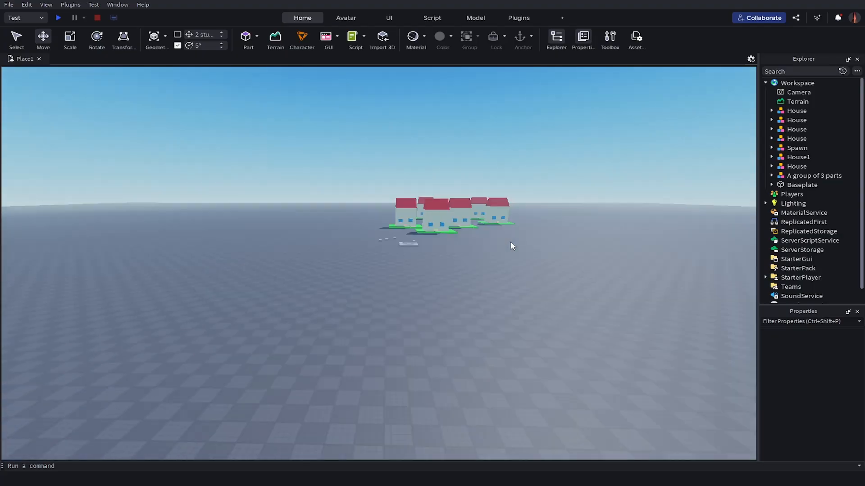
{"action": "scroll", "coordinate": [480, 199], "scroll_direction": "up", "scroll_amount": 8}
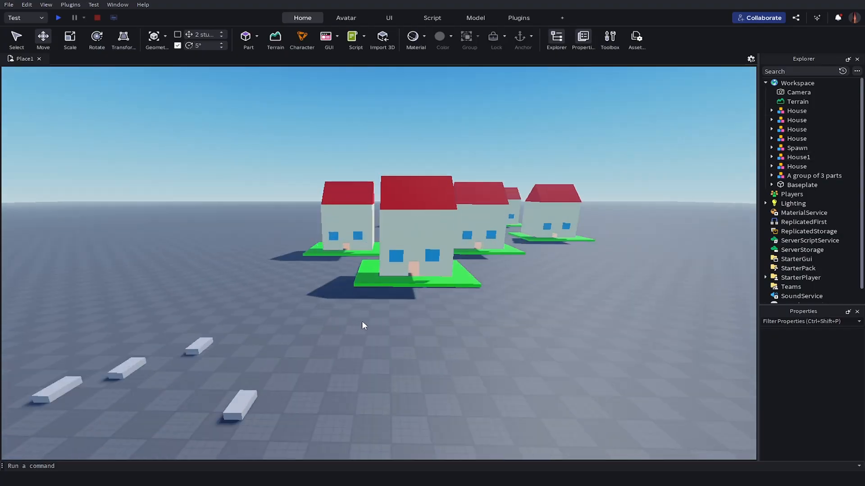
{"action": "right_click_drag", "start_coordinate": [383, 354], "coordinate": [374, 361]}
{"action": "scroll", "coordinate": [374, 361], "scroll_direction": "down", "scroll_amount": 4}
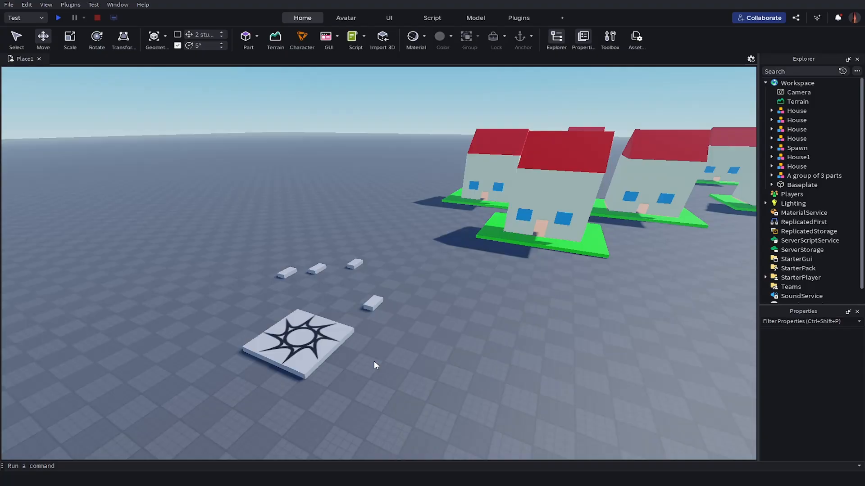
{"action": "right_click_drag", "start_coordinate": [373, 360], "coordinate": [462, 311]}
{"action": "scroll", "coordinate": [462, 312], "scroll_direction": "up", "scroll_amount": 3}
{"action": "left_click", "coordinate": [407, 280]}
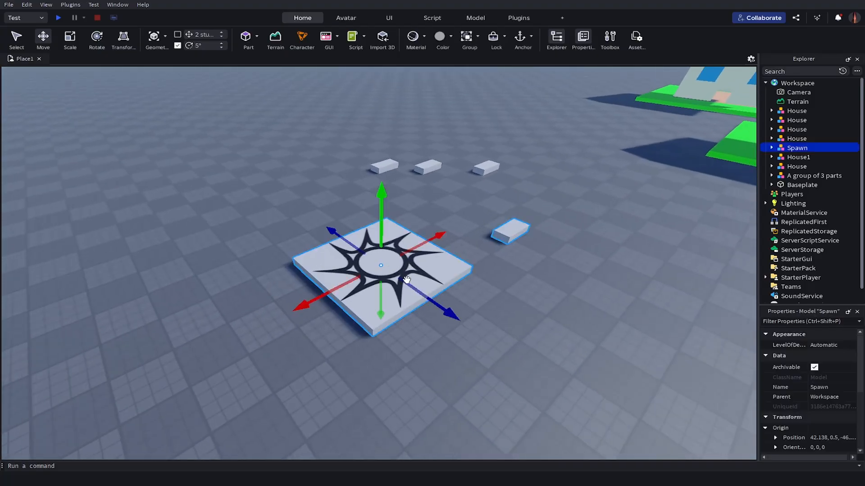
{"action": "left_click", "coordinate": [771, 148]}
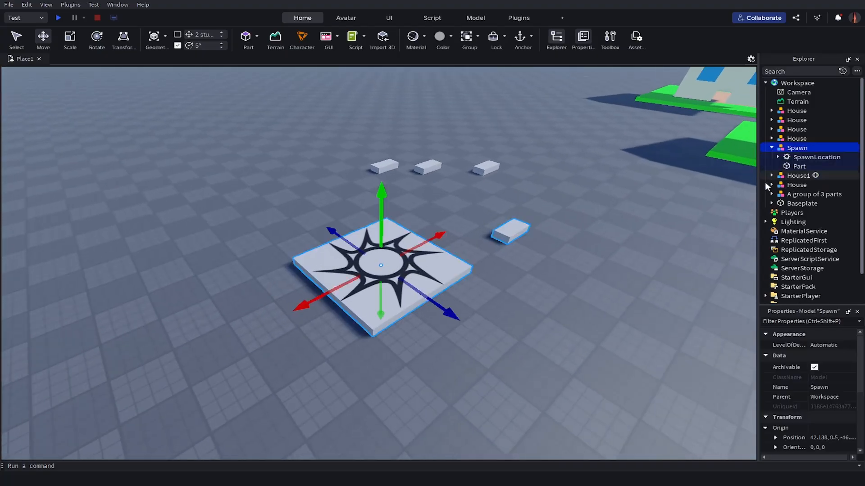
{"action": "left_click", "coordinate": [583, 254]}
{"action": "right_click_drag", "start_coordinate": [583, 254], "coordinate": [516, 294]}
{"action": "right_click_drag", "start_coordinate": [575, 226], "coordinate": [542, 251]}
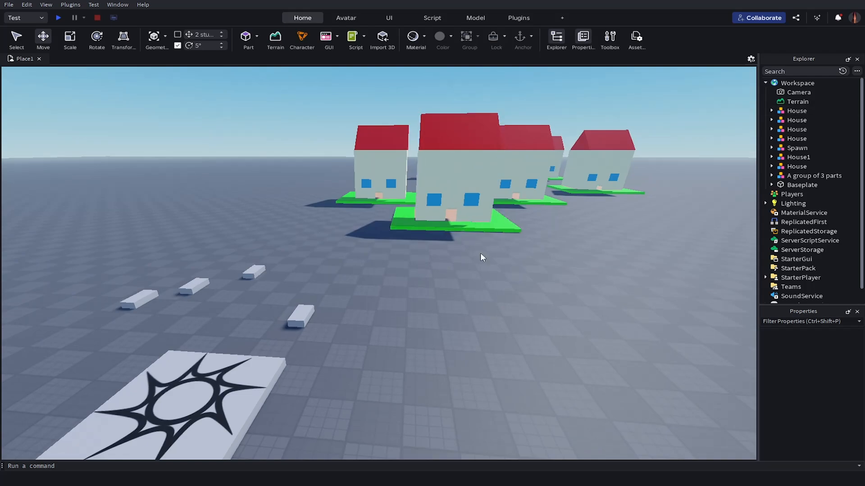
Move the "A group of 3 parts" model a short way across the baseplate as one unit
{"action": "right_click_drag", "start_coordinate": [480, 253], "coordinate": [473, 255]}
{"action": "scroll", "coordinate": [472, 255], "scroll_direction": "up", "scroll_amount": 1}
{"action": "left_click_drag", "start_coordinate": [419, 261], "coordinate": [404, 254]}
{"action": "key", "text": "w"}
{"action": "right_click_drag", "start_coordinate": [457, 262], "coordinate": [469, 262]}
{"action": "key", "text": "s"}
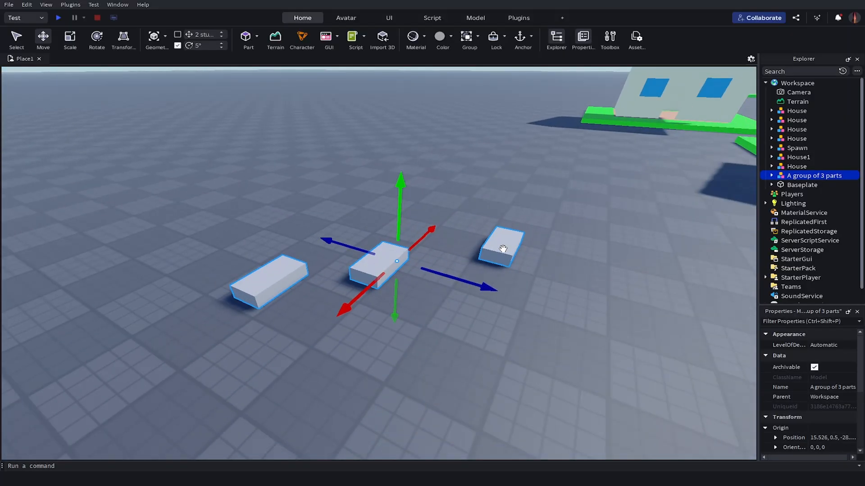
Add a script to the "A group of 3 parts" model and replace its default code with local model = script.Parent
{"action": "left_click", "coordinate": [772, 176]}
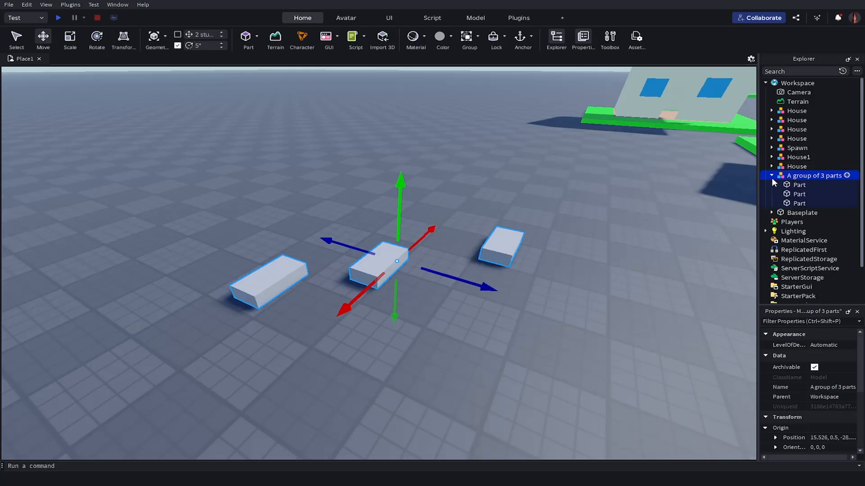
{"action": "left_click", "coordinate": [847, 176]}
{"action": "left_click", "coordinate": [760, 222]}
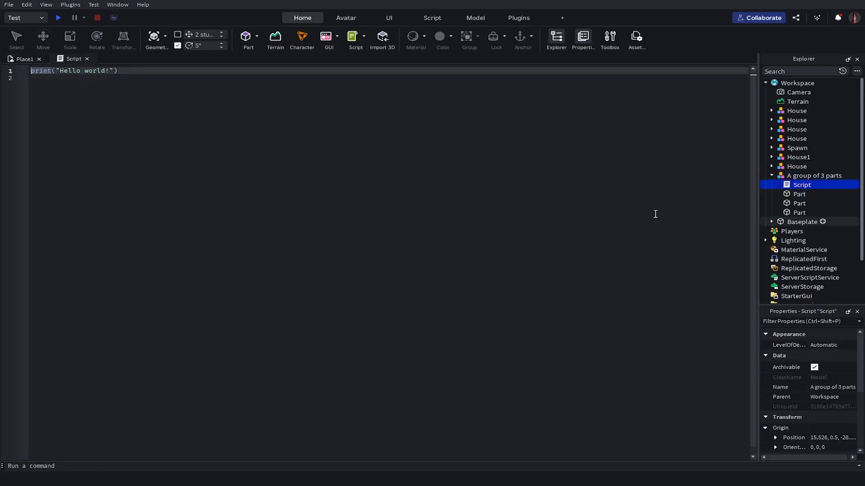
{"action": "left_click_drag", "start_coordinate": [30, 78], "coordinate": [25, 70]}
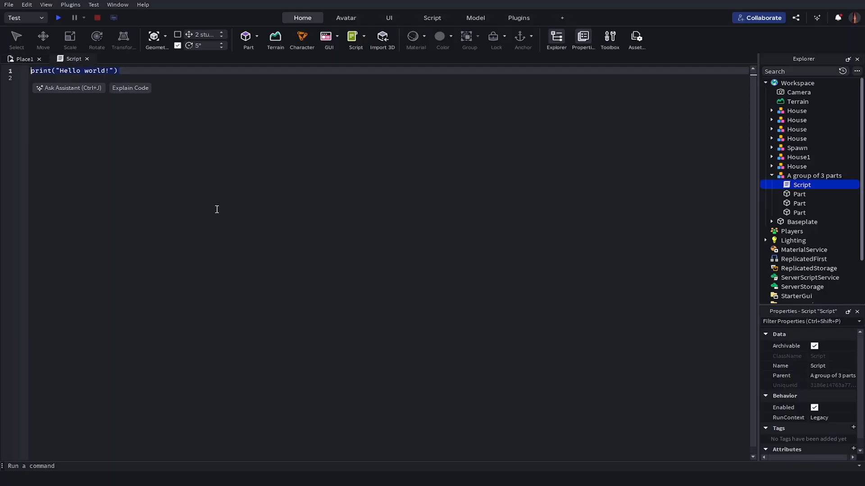
{"action": "type", "text": "local model = script.Parent"}
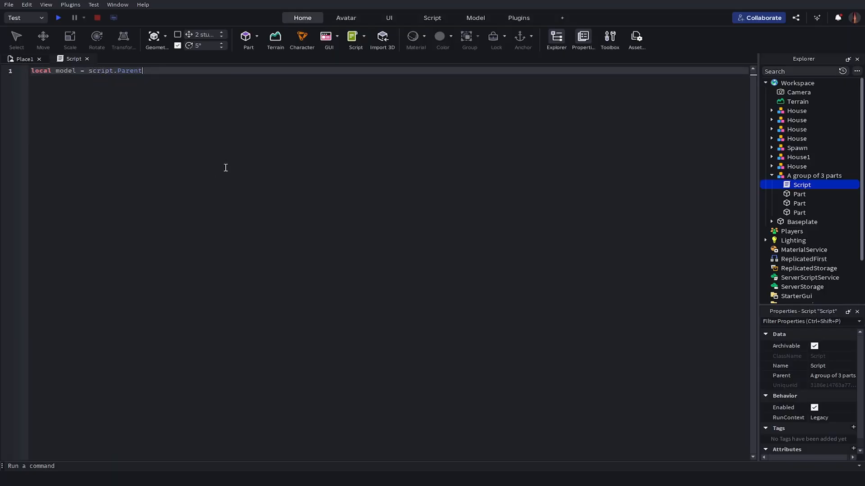
Below the model variable, declare local parts = model:GetChildren()
{"action": "key", "text": "Return"}
{"action": "key", "text": "Return"}
{"action": "type", "text": "lo"}
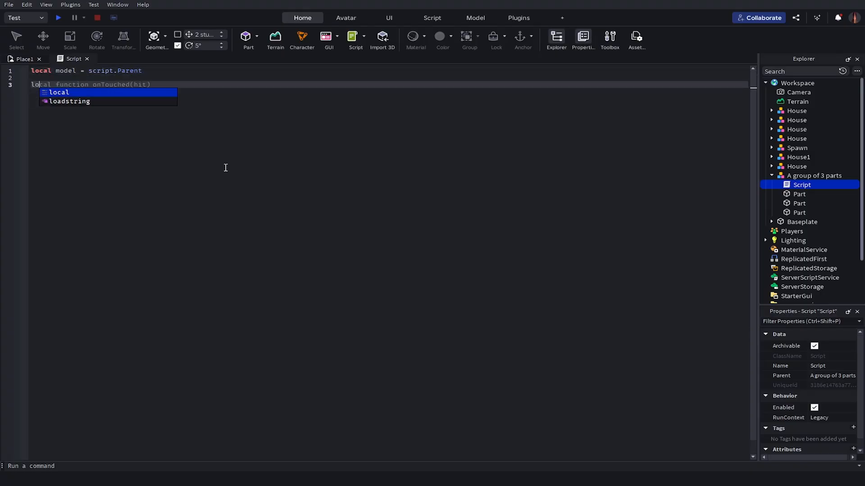
{"action": "type", "text": "cal parts = model:G"}
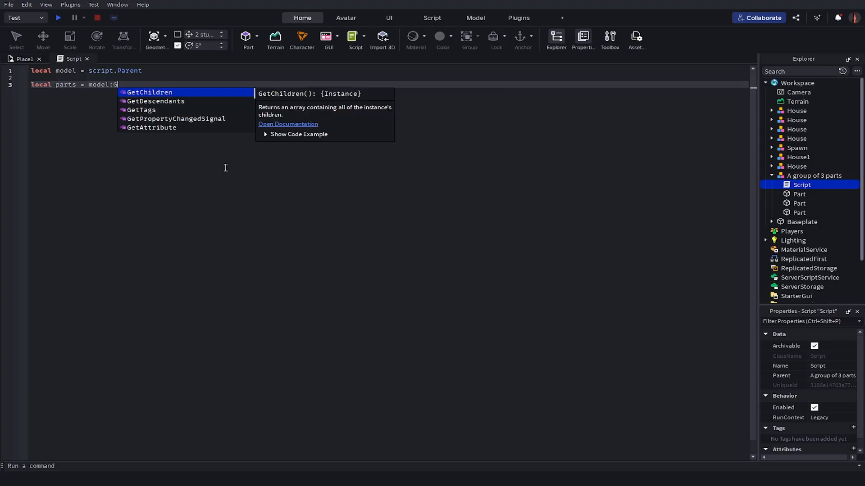
{"action": "key", "text": "Tab"}
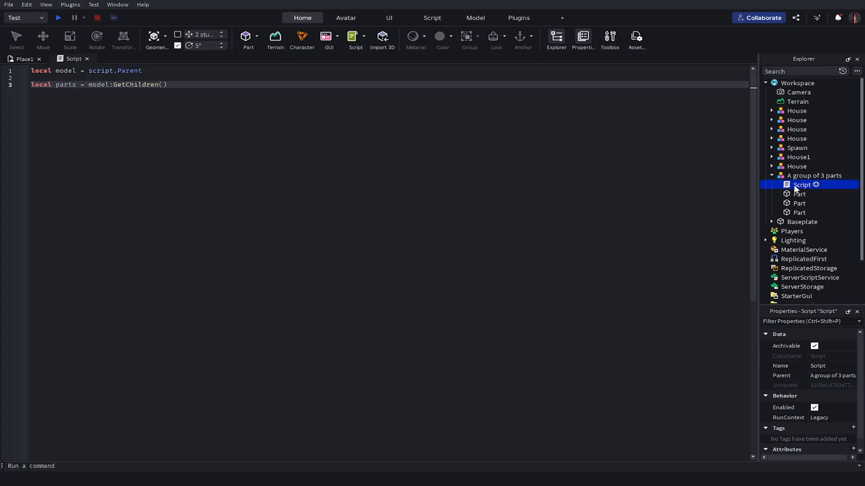
Review the three parts and the script that are children of the "A group of 3 parts" model
{"action": "left_click", "coordinate": [786, 194]}
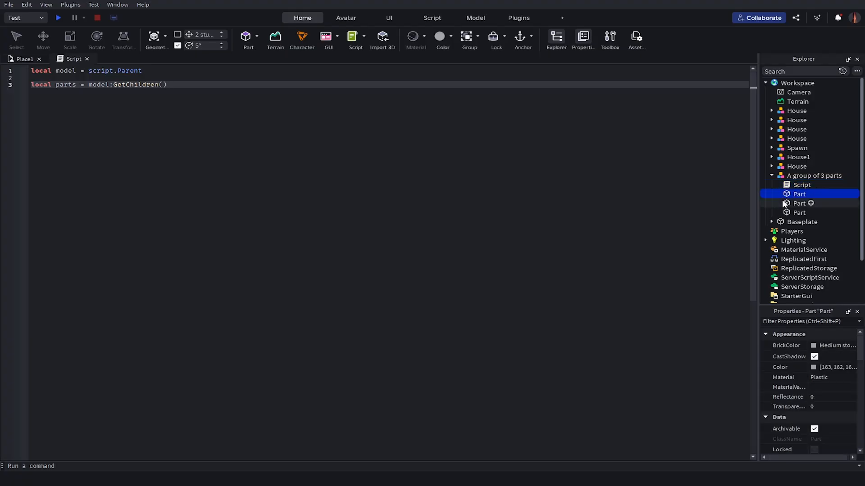
{"action": "left_click", "coordinate": [784, 203]}
{"action": "left_click", "coordinate": [782, 213]}
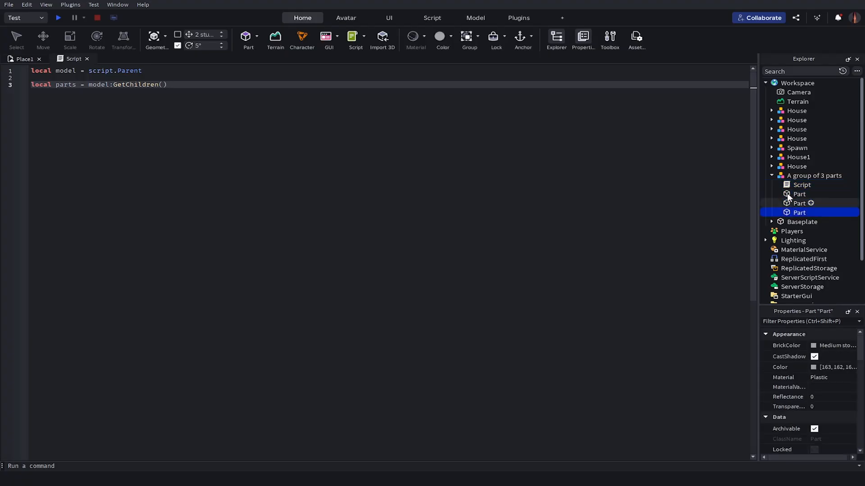
{"action": "left_click", "coordinate": [776, 185]}
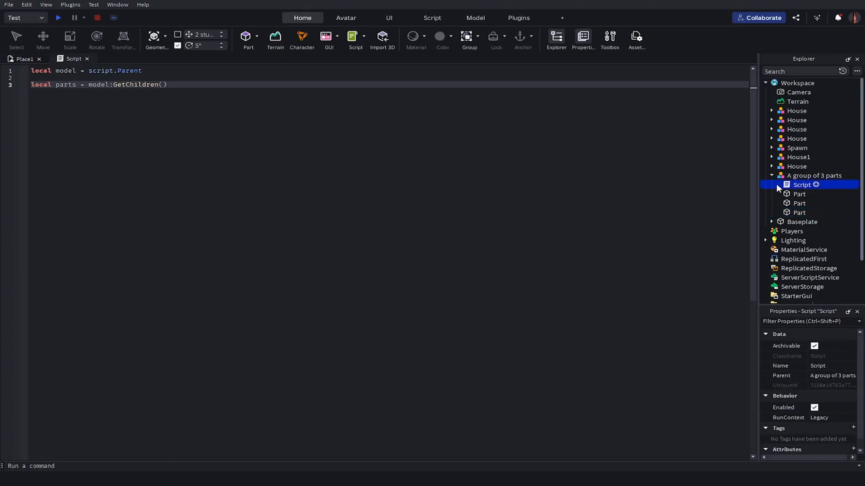
{"action": "mouse_move", "coordinate": [770, 186]}
{"action": "left_mouse_down"}
{"action": "mouse_move", "coordinate": [791, 196]}
{"action": "mouse_move", "coordinate": [786, 188]}
{"action": "left_mouse_up"}
{"action": "left_click", "coordinate": [495, 198]}
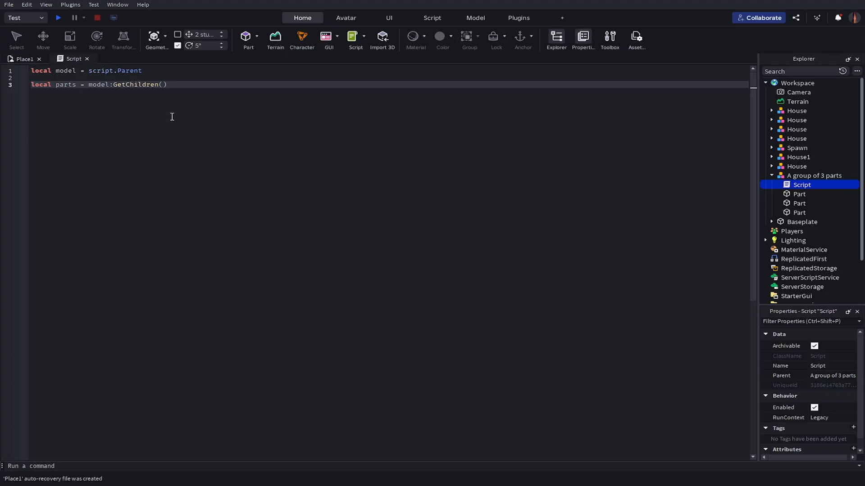
Add a task.wait() line below the parts variable, followed by a blank line
{"action": "key", "text": "Return"}
{"action": "key", "text": "Return"}
{"action": "type", "text": "task."}
{"action": "key", "text": "Tab"}
{"action": "key", "text": "Return"}
{"action": "left_click", "coordinate": [210, 80]}
{"action": "left_click", "coordinate": [206, 129]}
{"action": "left_click", "coordinate": [198, 86]}
{"action": "left_click", "coordinate": [185, 117]}
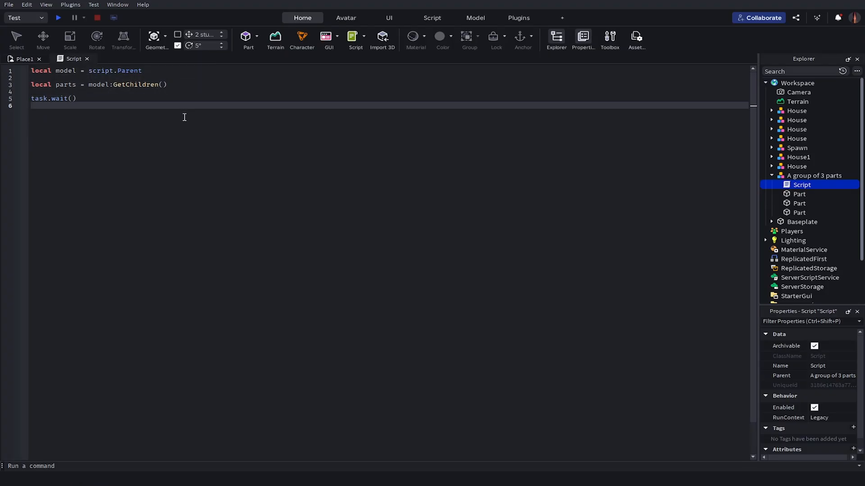
{"action": "key", "text": "Return"}
{"action": "type", "text": "if p"}
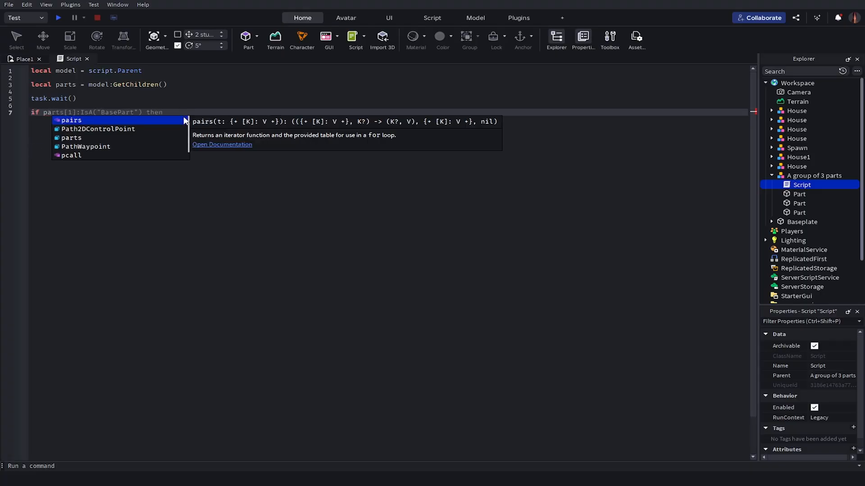
{"action": "key", "text": "BackSpace"}
{"action": "key", "text": "BackSpace"}
{"action": "key", "text": "BackSpace"}
Below task.wait(), add the loop for i, v in ipairs(parts) do
{"action": "type", "text": "for i,"}
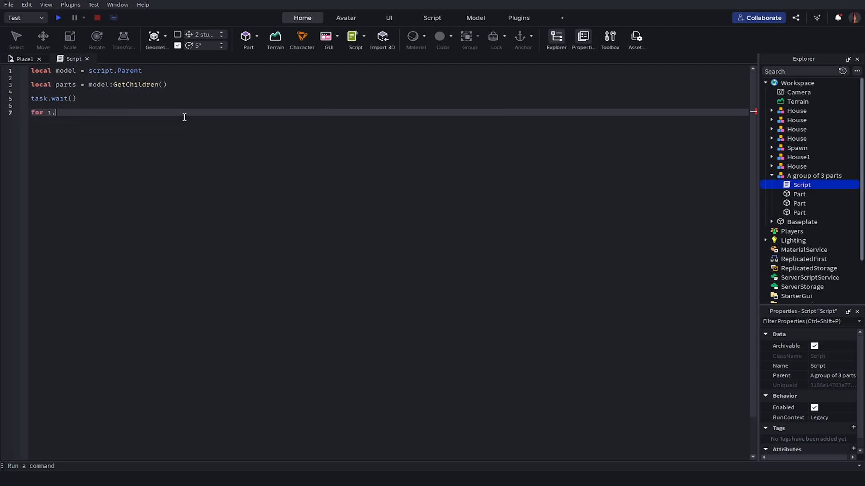
{"action": "type", "text": " v in "}
{"action": "type", "text": "p"}
{"action": "key", "text": "BackSpace"}
{"action": "type", "text": "ip"}
{"action": "key", "text": "Tab"}
{"action": "type", "text": "(par"}
{"action": "key", "text": "Tab"}
{"action": "type", "text": "do"}
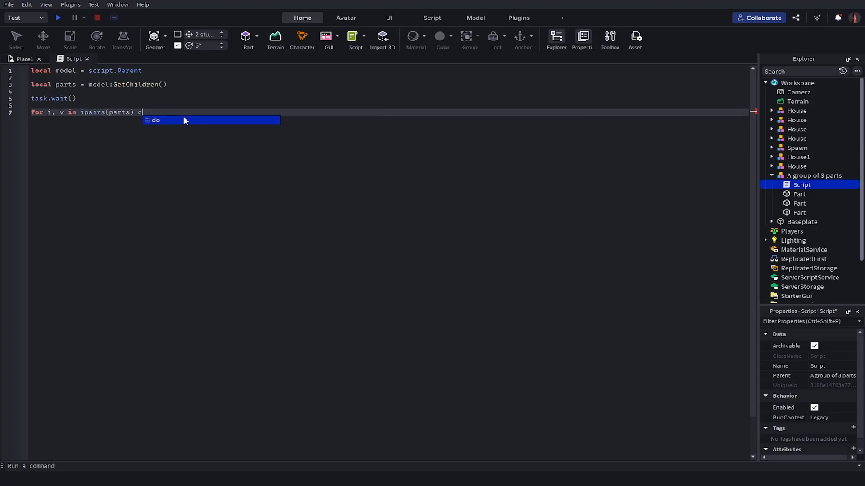
{"action": "key", "text": "Return"}
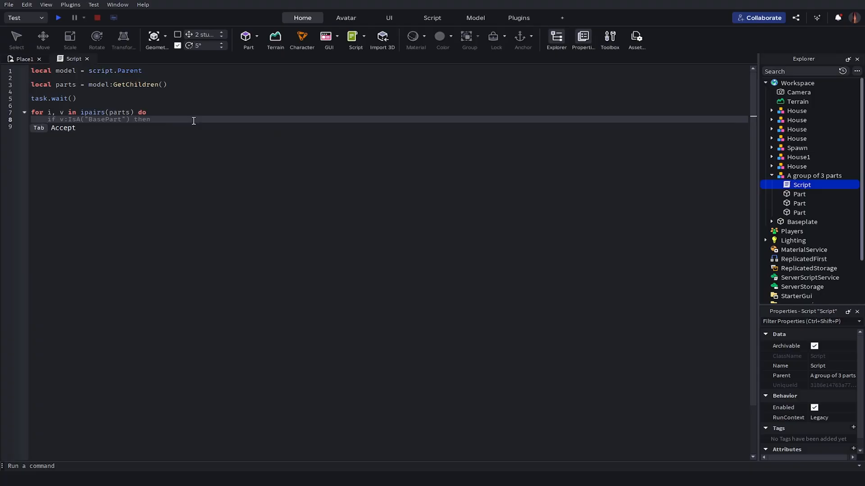
Inside the loop, add the condition if v:IsA("Script") then
{"action": "type", "text": "if v:IsA(\"SC"}
{"action": "key", "text": "Down"}
{"action": "key", "text": "Return"}
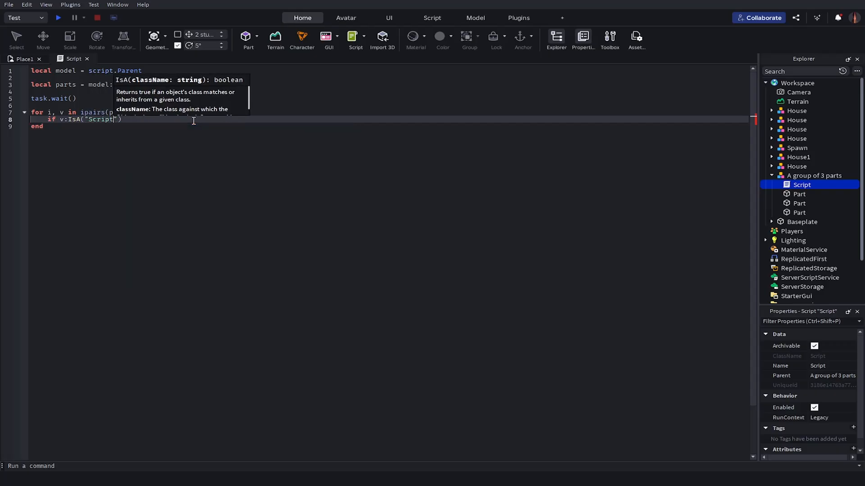
{"action": "key", "text": "Right"}
{"action": "key", "text": "Right"}
{"action": "type", "text": "then"}
{"action": "key", "text": "Return"}
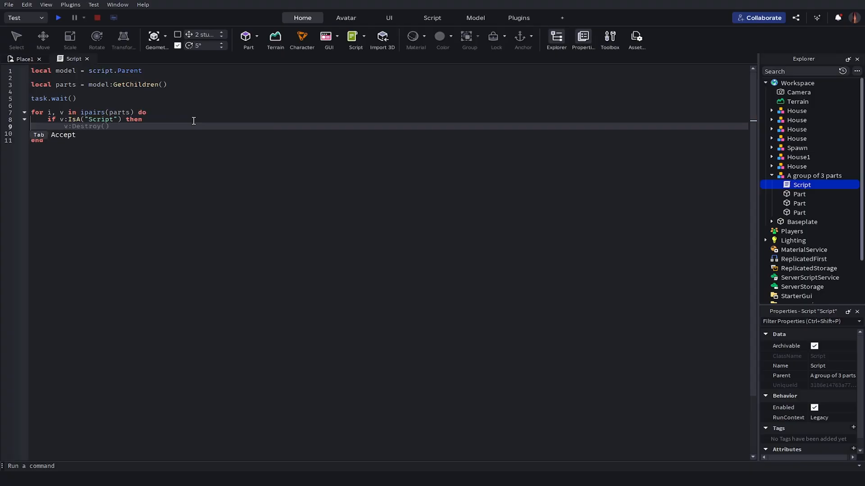
In the Script condition, call table.remove(parts, i)
{"action": "type", "text": "t"}
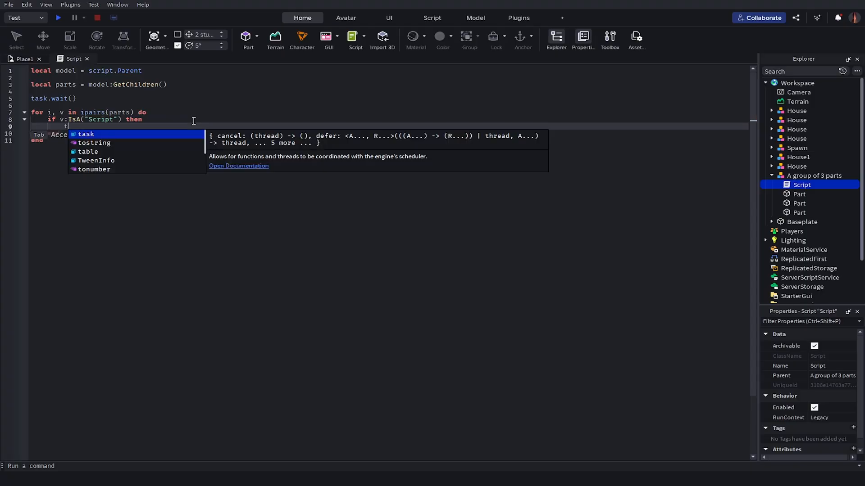
{"action": "type", "text": "able.re"}
{"action": "key", "text": "Return"}
{"action": "type", "text": "parts, "}
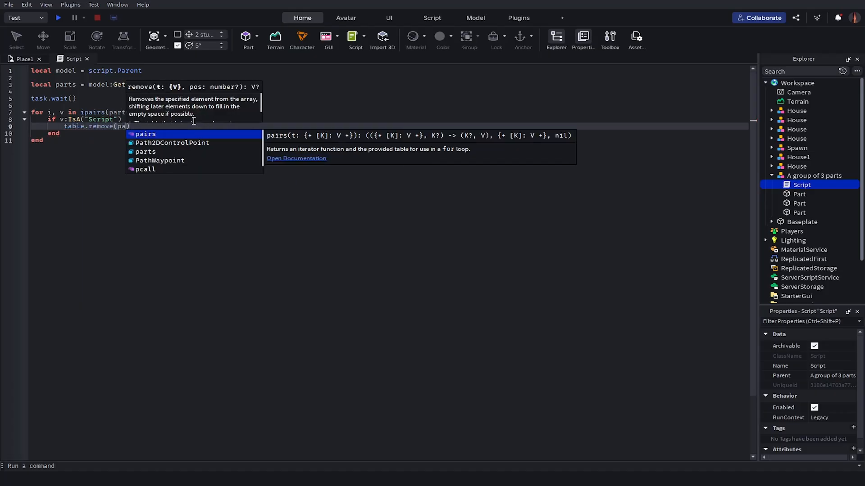
{"action": "type", "text": "i"}
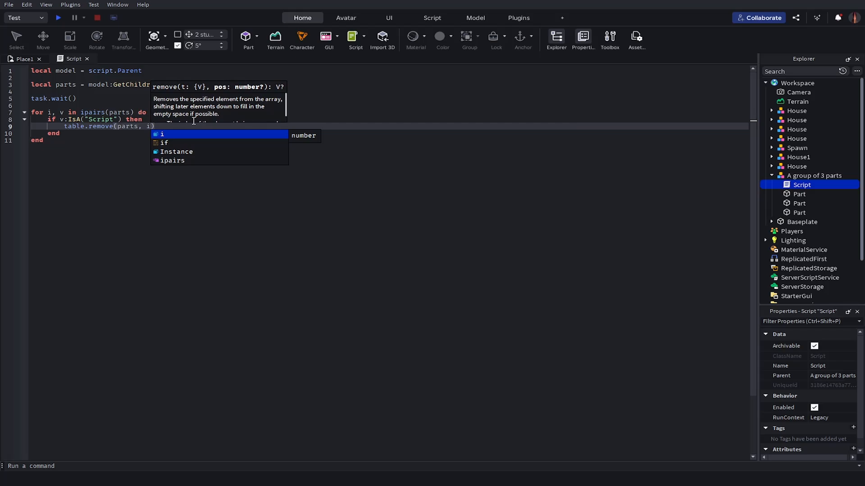
{"action": "type", "text": ")"}
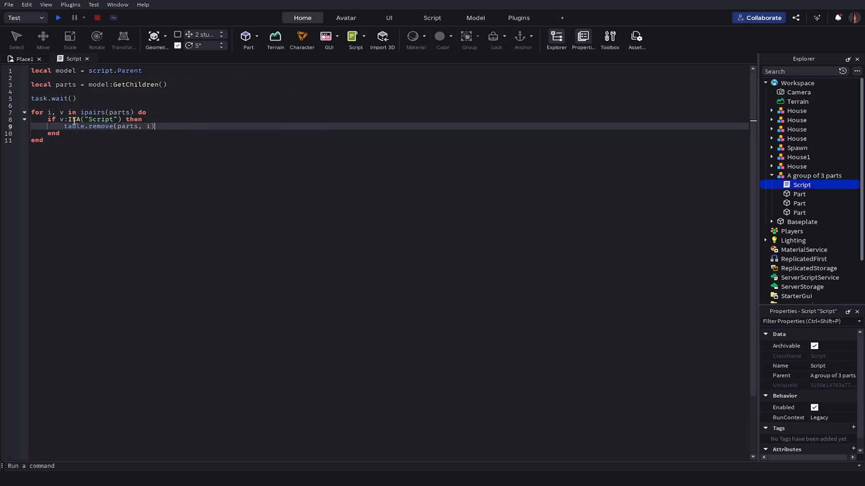
Review the index i and the whole for loop that removes scripts from the parts table
{"action": "left_click", "coordinate": [49, 112]}
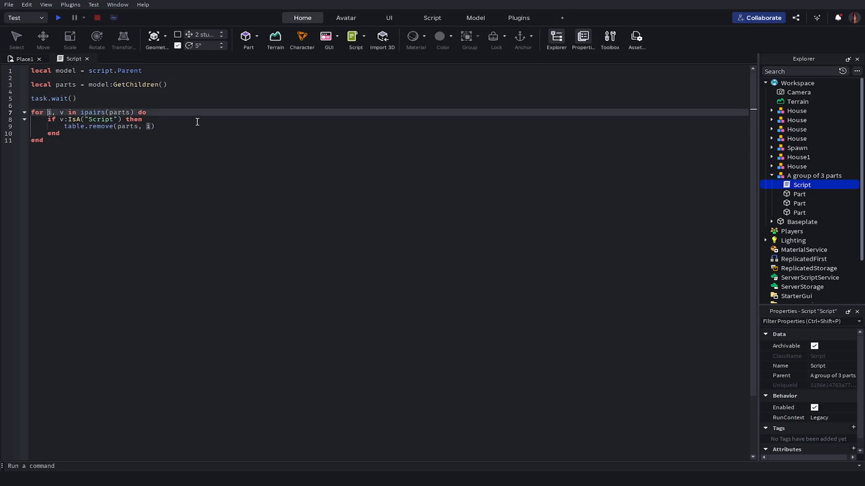
{"action": "left_click", "coordinate": [176, 125]}
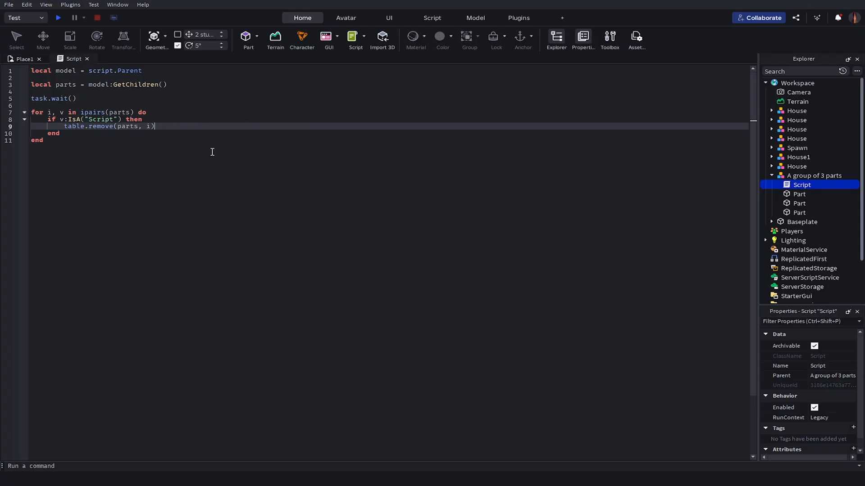
{"action": "left_click_drag", "start_coordinate": [73, 150], "coordinate": [23, 109]}
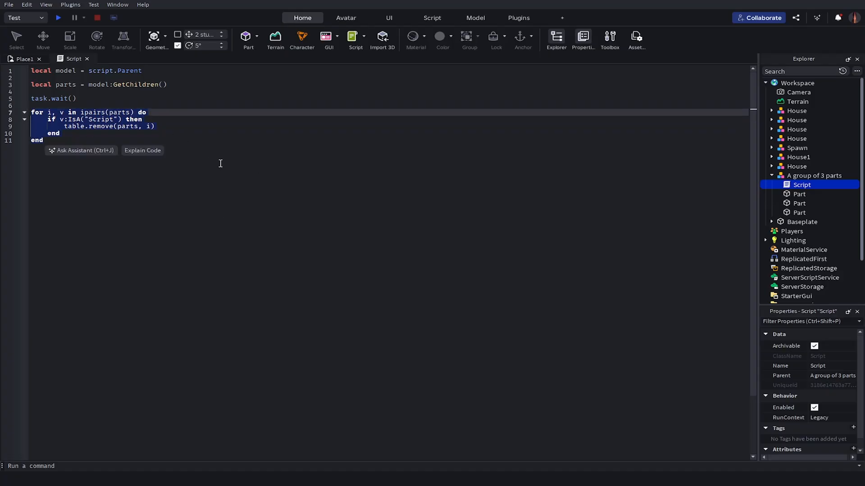
{"action": "left_click", "coordinate": [239, 161]}
{"action": "left_click", "coordinate": [192, 121]}
{"action": "double_click", "coordinate": [184, 140]}
Below the table.remove line, add an elseif true then branch
{"action": "left_click", "coordinate": [184, 125]}
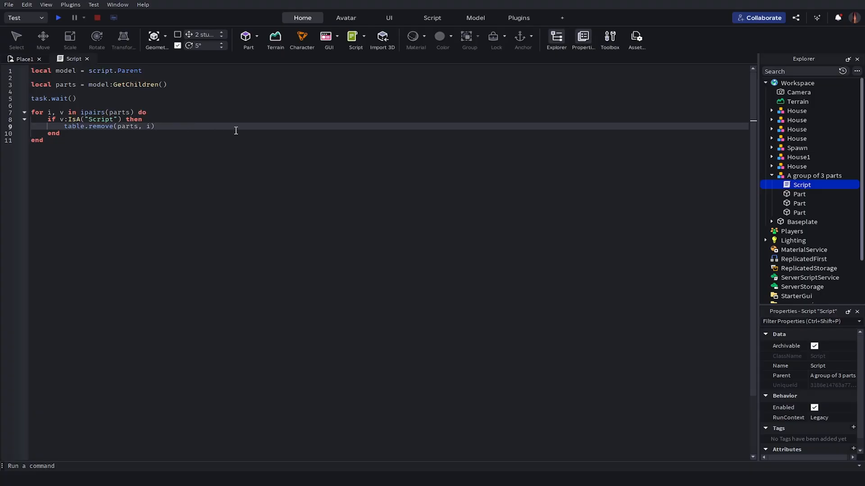
{"action": "key", "text": "Return"}
{"action": "type", "text": "els"}
{"action": "key", "text": "Down"}
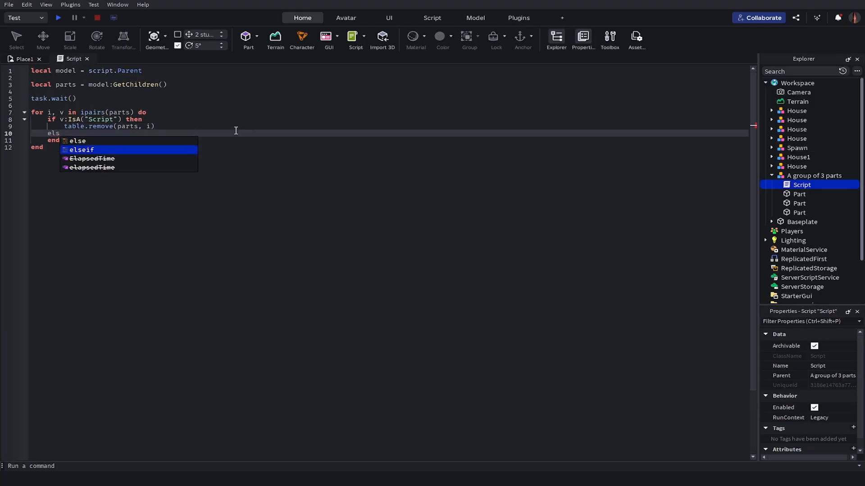
{"action": "key", "text": "Tab"}
{"action": "type", "text": "true then"}
{"action": "key", "text": "Return"}
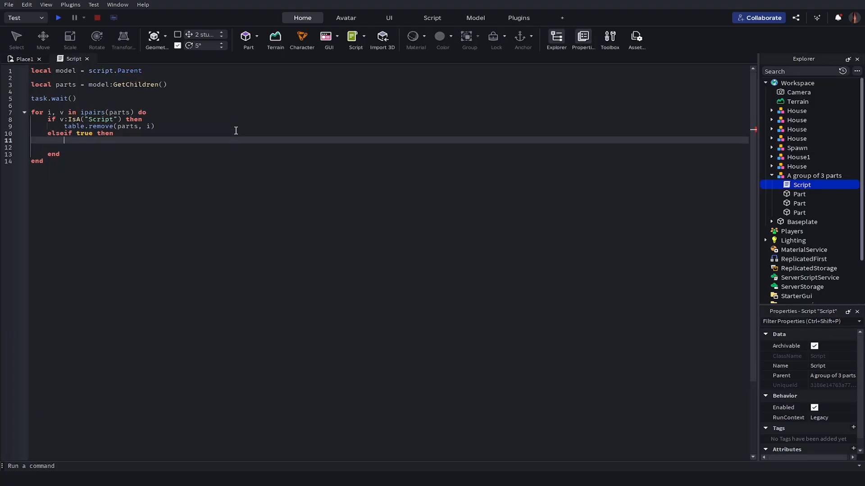
Replace the true condition of the elseif branch with v:IsA("BasePart")
{"action": "double_click", "coordinate": [84, 134]}
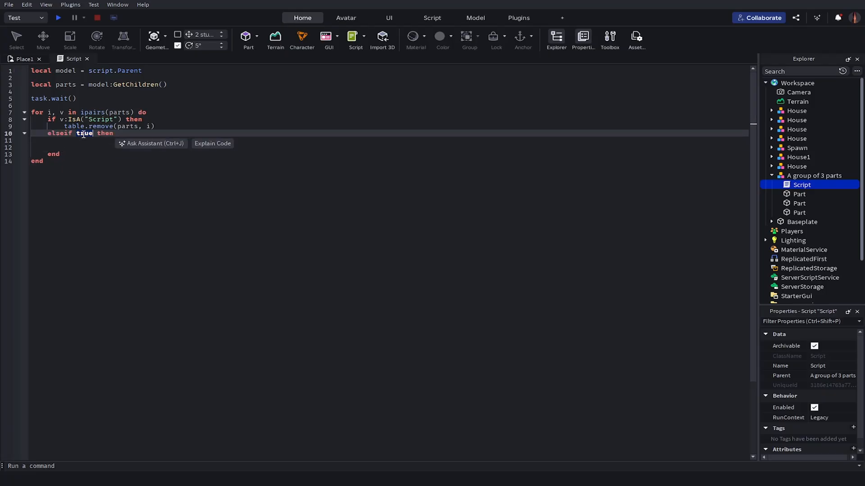
{"action": "type", "text": "v:Is"}
{"action": "key", "text": "Tab"}
{"action": "type", "text": "\"B"}
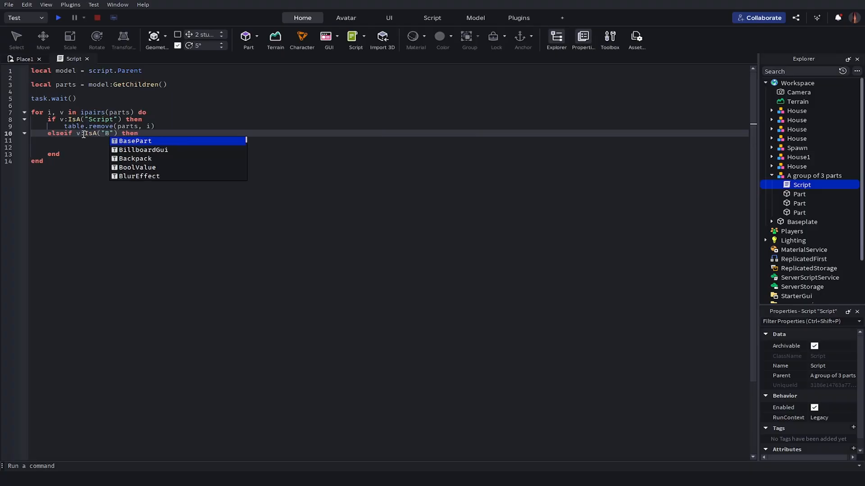
{"action": "key", "text": "Tab"}
{"action": "double_click", "coordinate": [115, 133]}
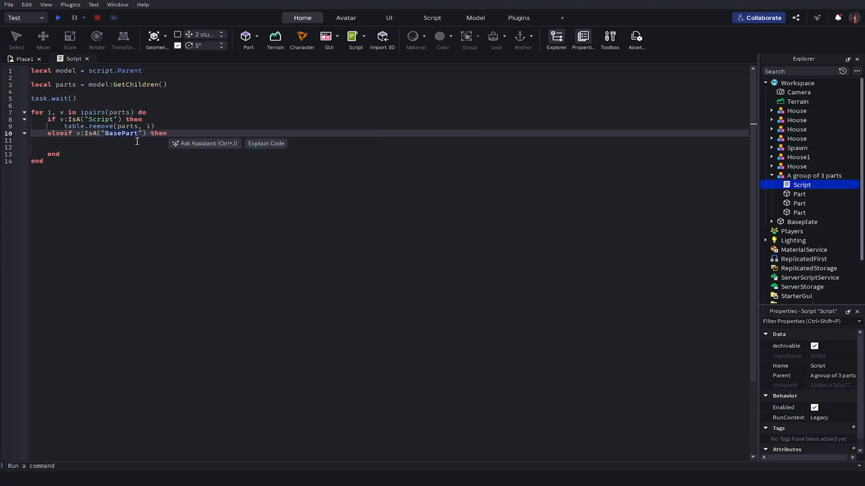
Remove the extra blank line in the BasePart branch and connect v.Touched to a function with the otherPart parameter
{"action": "left_click", "coordinate": [793, 203]}
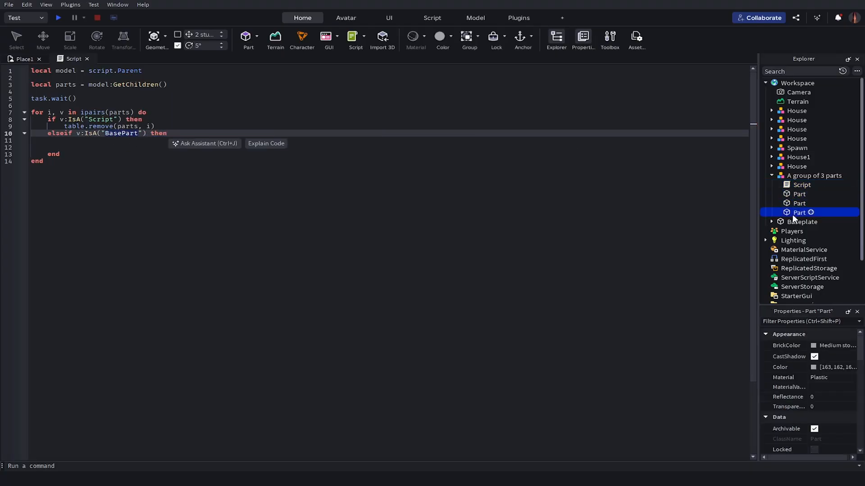
{"action": "left_click", "coordinate": [789, 198]}
{"action": "left_click", "coordinate": [391, 146]}
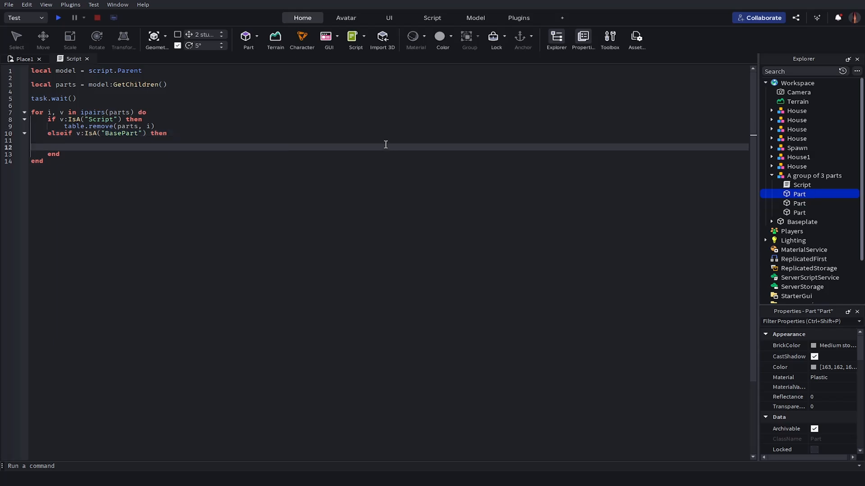
{"action": "key", "text": "BackSpace"}
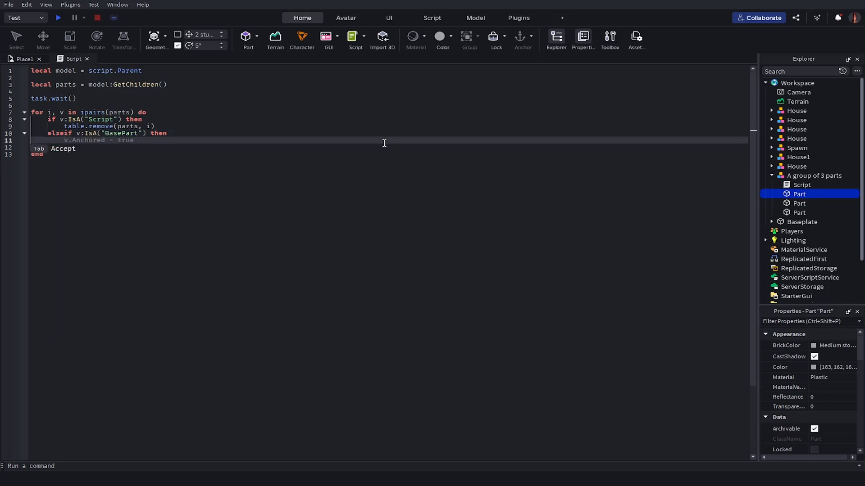
{"action": "type", "text": "v.T"}
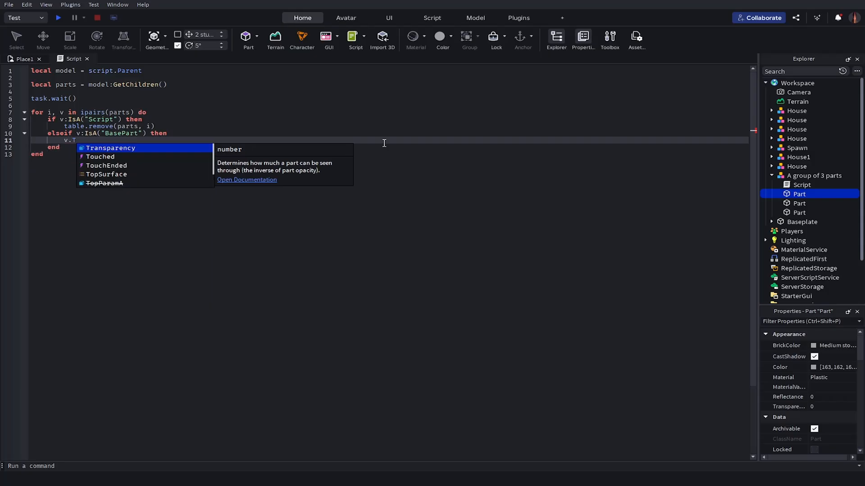
{"action": "key", "text": "Down"}
{"action": "key", "text": "Tab"}
{"action": "type", "text": ":C"}
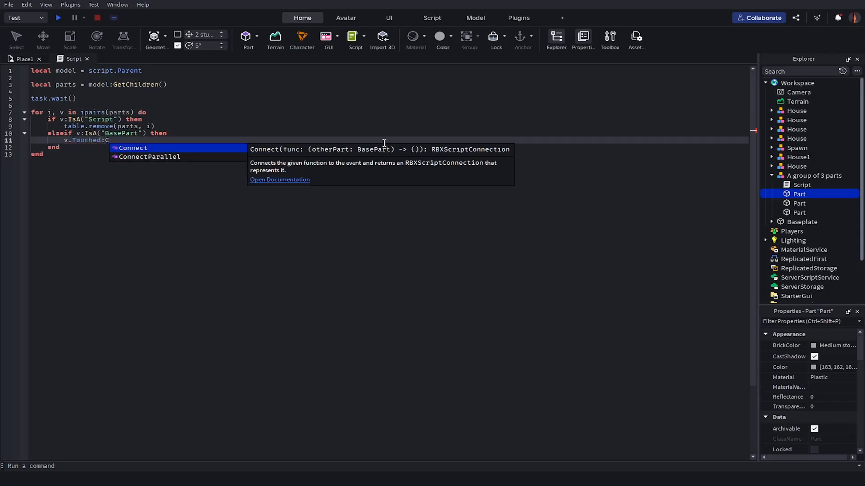
{"action": "key", "text": "Tab"}
{"action": "type", "text": "f"}
{"action": "key", "text": "Tab"}
{"action": "key", "text": "Return"}
Inside the Touched function, add print("I was touched!")
{"action": "left_click", "coordinate": [384, 142]}
{"action": "left_click", "coordinate": [385, 149]}
{"action": "type", "text": "pri"}
{"action": "key", "text": "Tab"}
{"action": "type", "text": "(\"I was touched!"}
{"action": "left_click", "coordinate": [342, 215]}
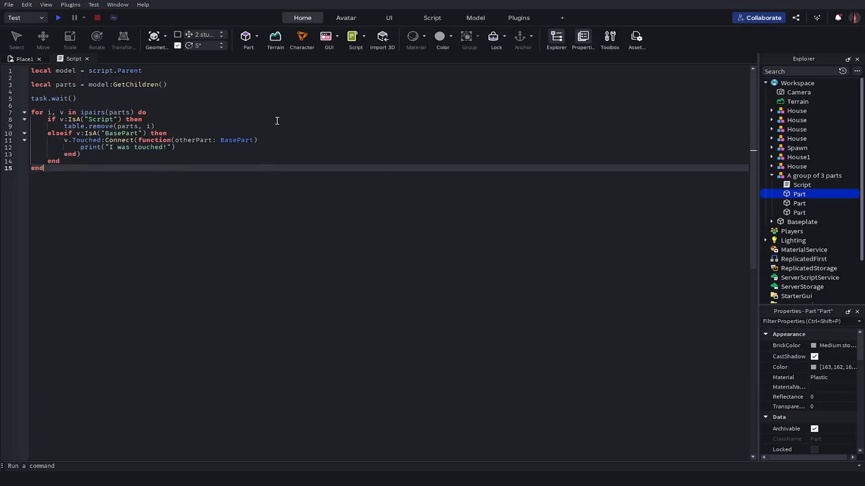
Start a playtest without the Tool Grip Editor and show the Output window
{"action": "left_click", "coordinate": [58, 18]}
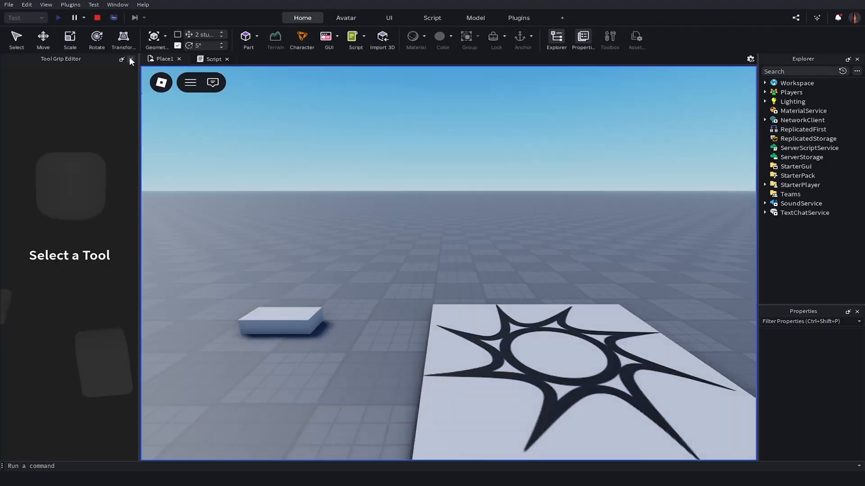
{"action": "left_click", "coordinate": [131, 59]}
{"action": "key", "text": "w"}
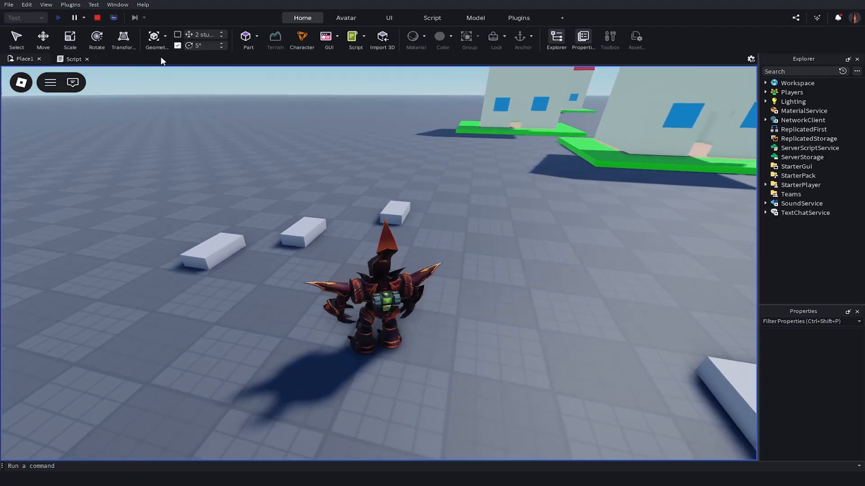
{"action": "left_click", "coordinate": [431, 20]}
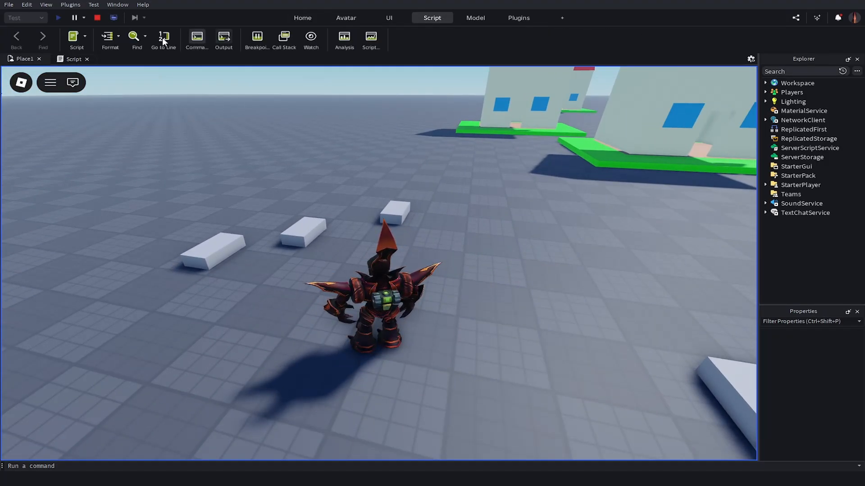
{"action": "left_click", "coordinate": [224, 38]}
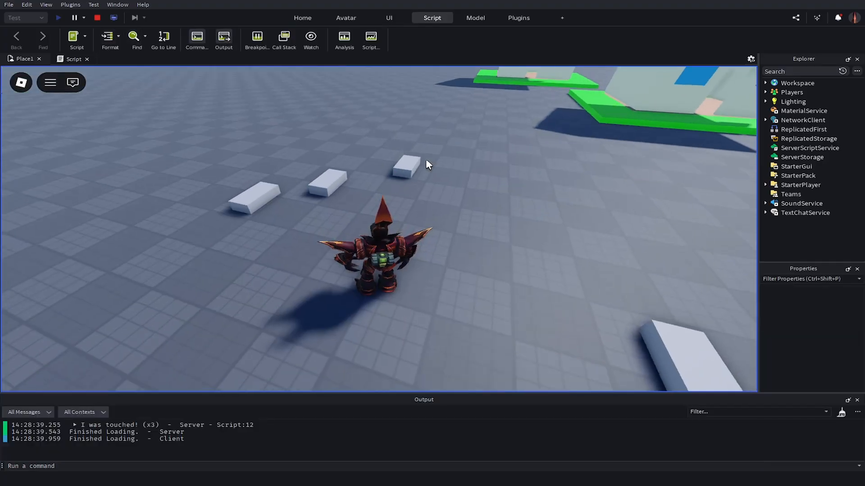
Walk the character into the model's parts to test the touch script, and stop the playtest
{"action": "key", "text": "w"}
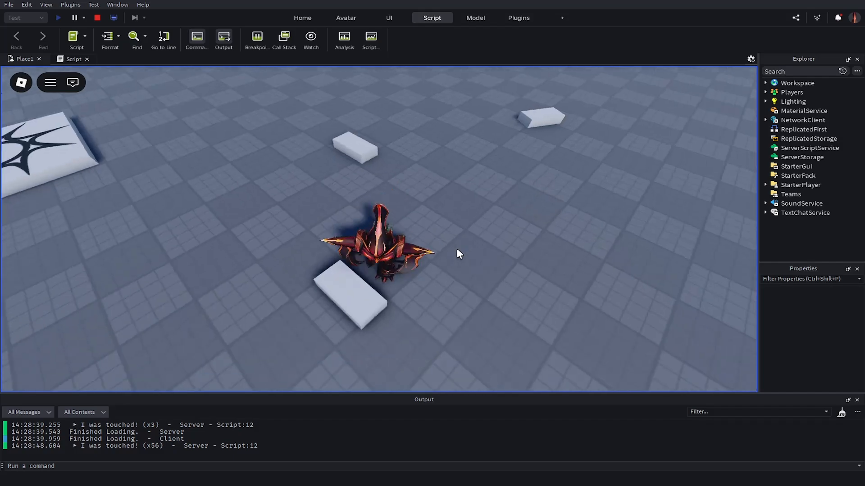
{"action": "key", "text": "s"}
{"action": "right_click_drag", "start_coordinate": [456, 249], "coordinate": [452, 249]}
{"action": "key", "text": "a"}
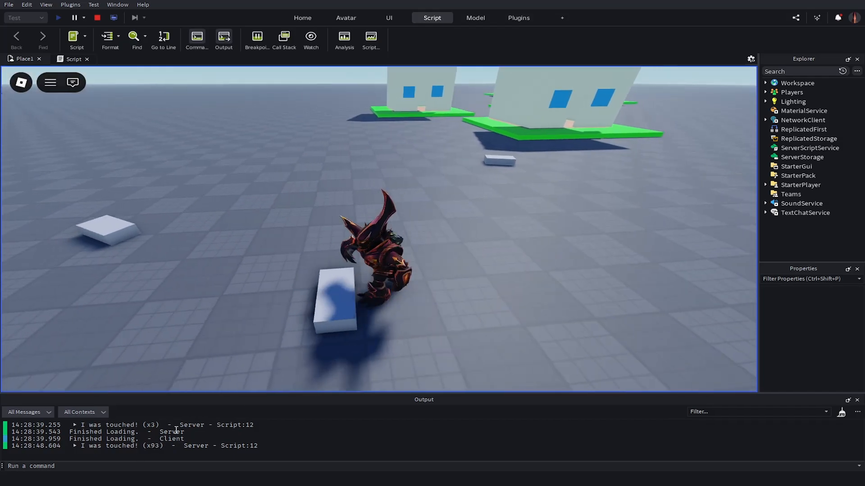
{"action": "key", "text": "s"}
{"action": "right_click_drag", "start_coordinate": [501, 231], "coordinate": [473, 211]}
{"action": "key", "text": "d"}
{"action": "key", "text": "w"}
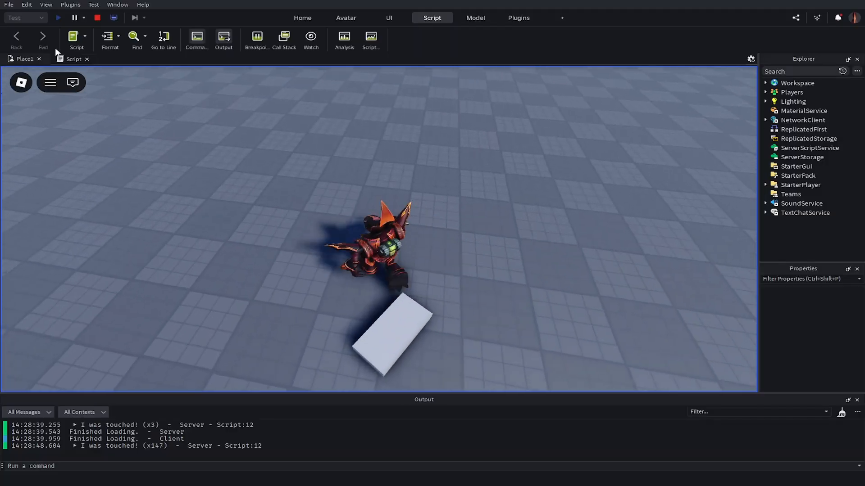
{"action": "left_click", "coordinate": [97, 18]}
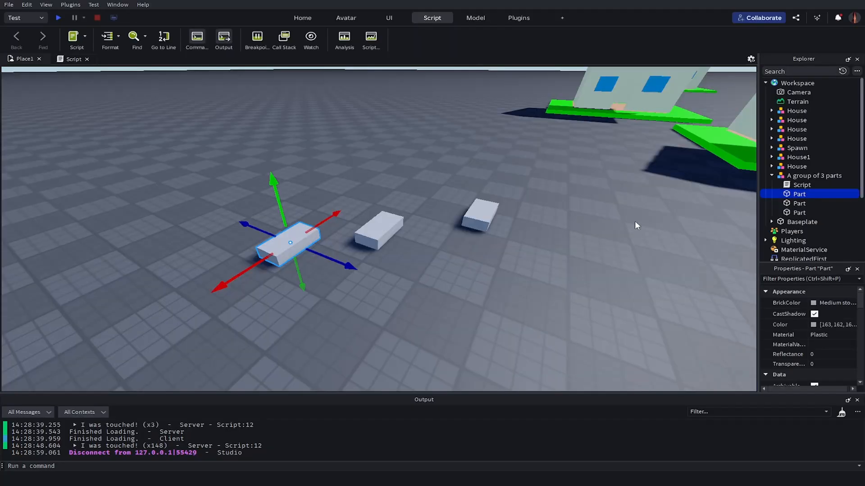
Select the "A group of 3 parts" model and collapse its contents in the Explorer
{"action": "left_click", "coordinate": [796, 175]}
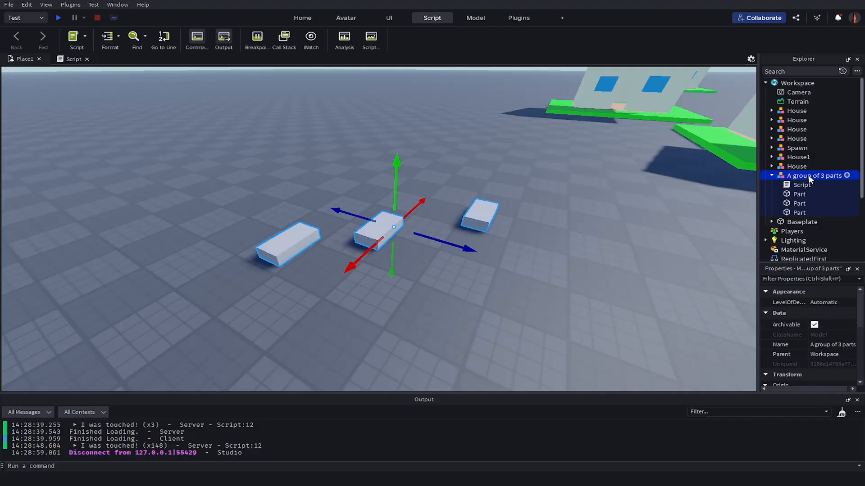
{"action": "left_click", "coordinate": [773, 176]}
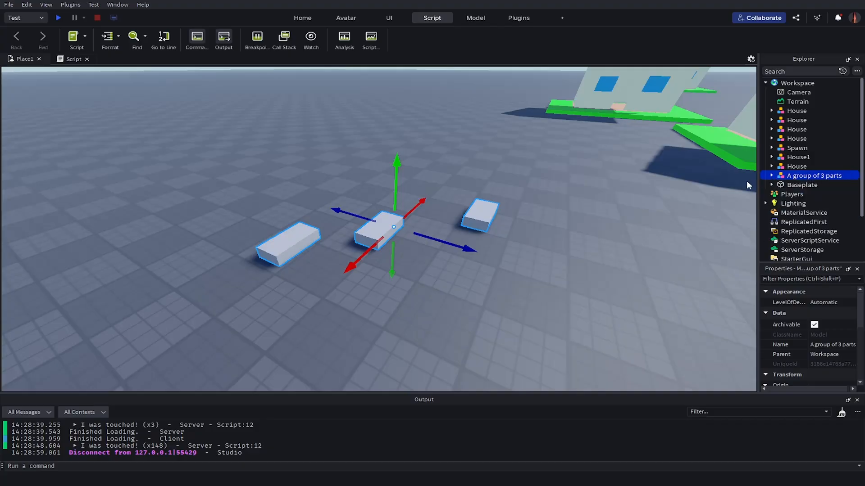
{"action": "right_click_drag", "start_coordinate": [472, 209], "coordinate": [502, 210]}
{"action": "scroll", "coordinate": [503, 211], "scroll_direction": "down", "scroll_amount": 4}
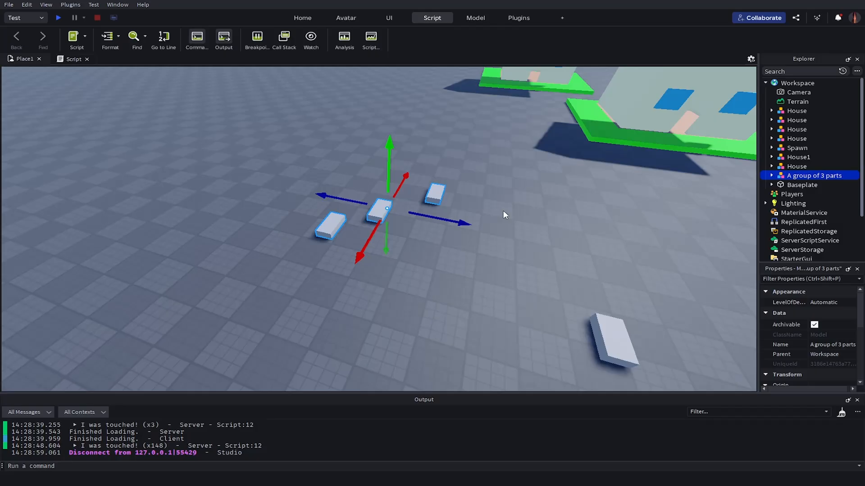
Duplicate the "A group of 3 parts" model and move the copy about 12.7 studs away from the original
{"action": "key", "text": "ctrl+d"}
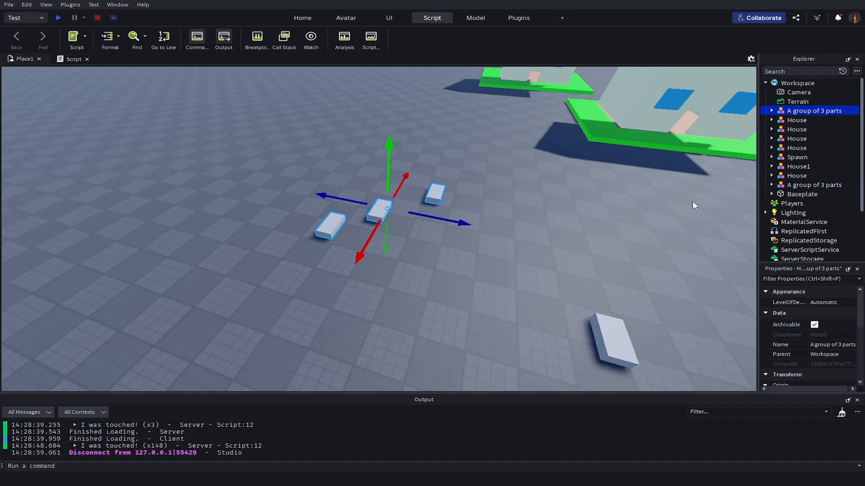
{"action": "left_click_drag", "start_coordinate": [465, 221], "coordinate": [369, 194]}
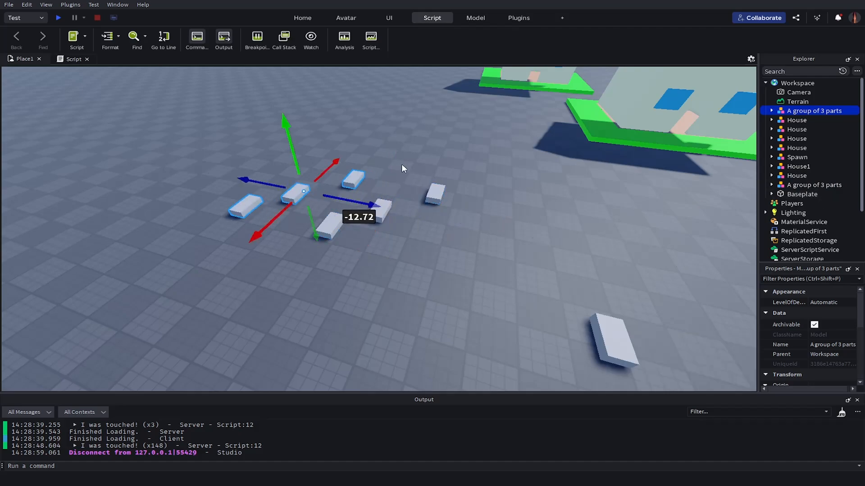
Review the code of the Script inside the duplicated model, and close both open script tabs
{"action": "left_click", "coordinate": [771, 110]}
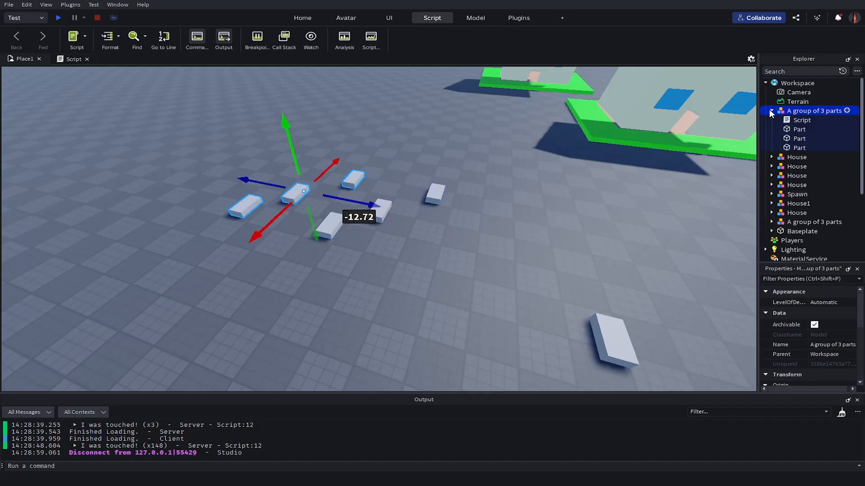
{"action": "left_click", "coordinate": [775, 120]}
{"action": "double_click", "coordinate": [775, 119]}
{"action": "left_click_drag", "start_coordinate": [283, 235], "coordinate": [26, 74]}
{"action": "left_click_drag", "start_coordinate": [188, 217], "coordinate": [28, 66]}
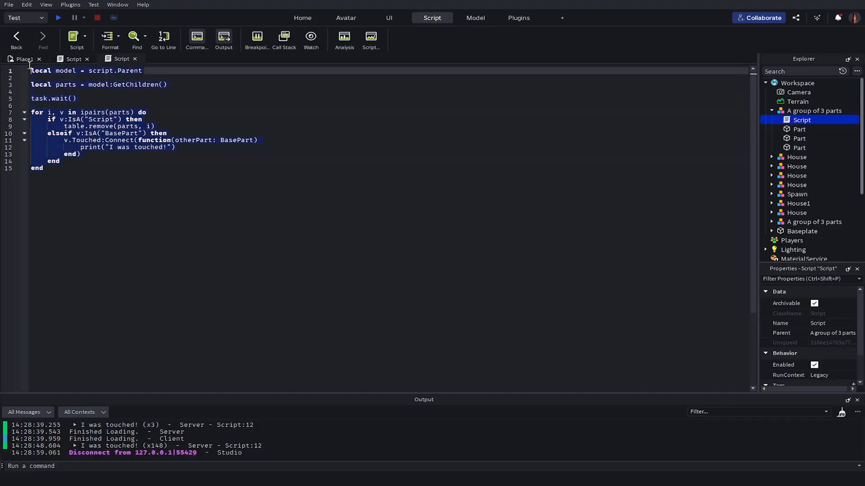
{"action": "left_click", "coordinate": [210, 215]}
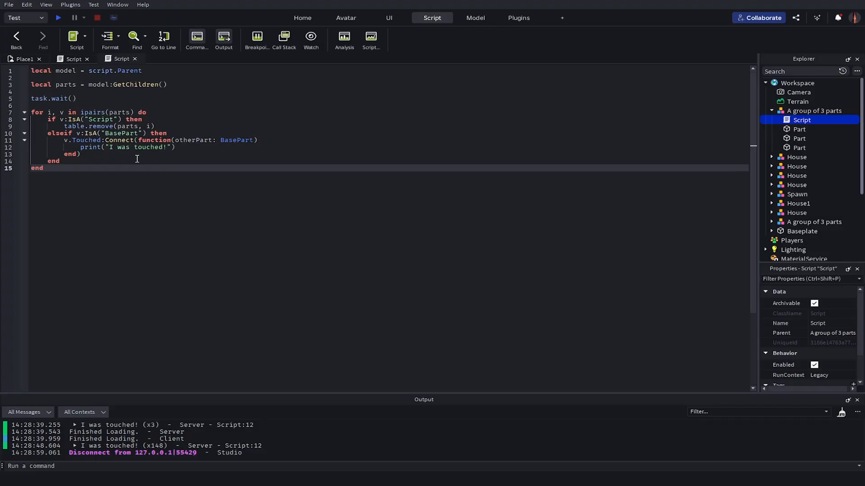
{"action": "left_click", "coordinate": [134, 59]}
{"action": "left_click", "coordinate": [86, 59]}
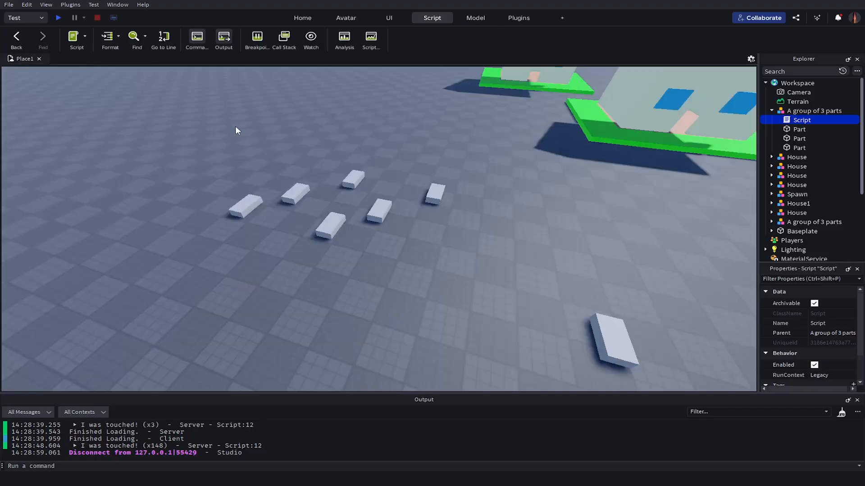
Select both three-part models in the viewport, clear the selection, and collapse the copy's contents in the Explorer
{"action": "left_click_drag", "start_coordinate": [560, 149], "coordinate": [180, 237]}
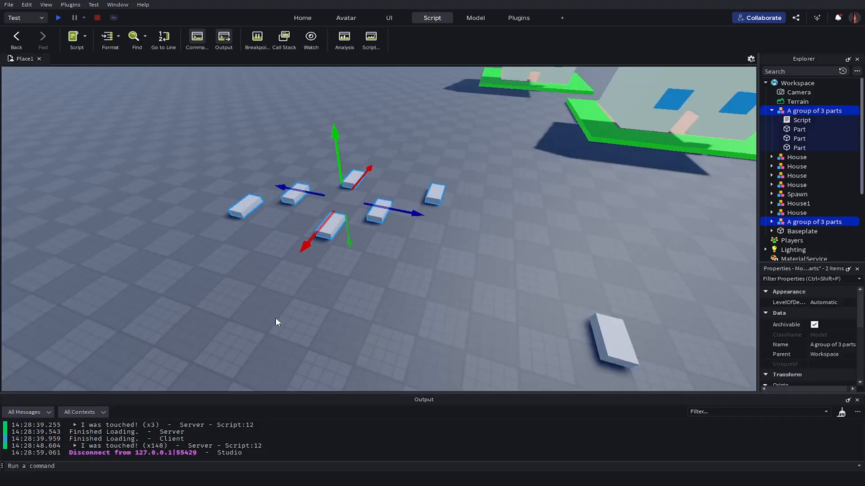
{"action": "left_click", "coordinate": [276, 322]}
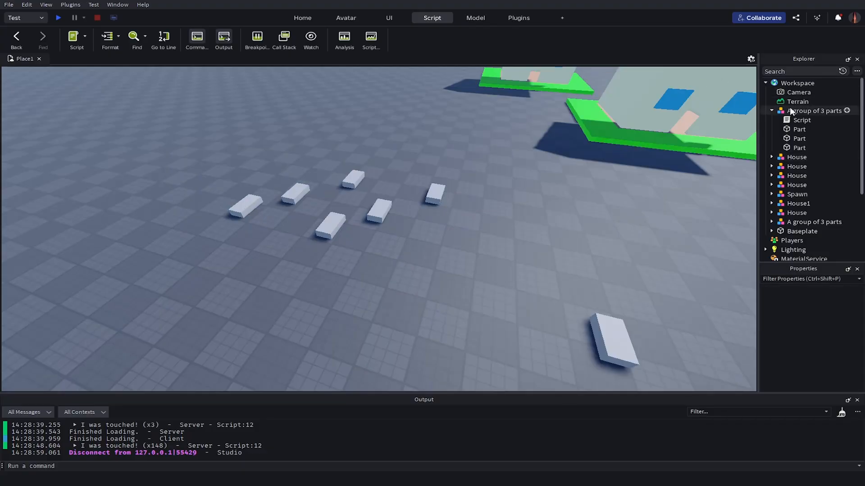
{"action": "left_click", "coordinate": [771, 110]}
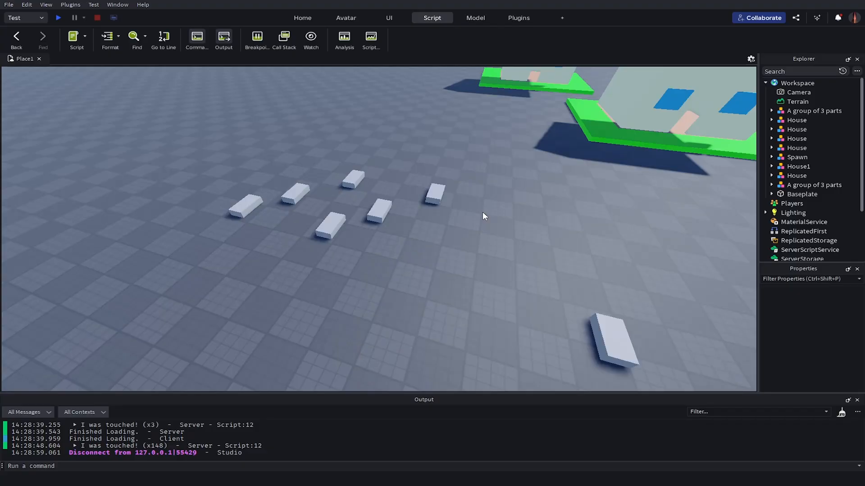
Open the Toolbox, check the My Models inventory, and return to the marketplace models
{"action": "key", "text": "s"}
{"action": "left_click", "coordinate": [300, 18]}
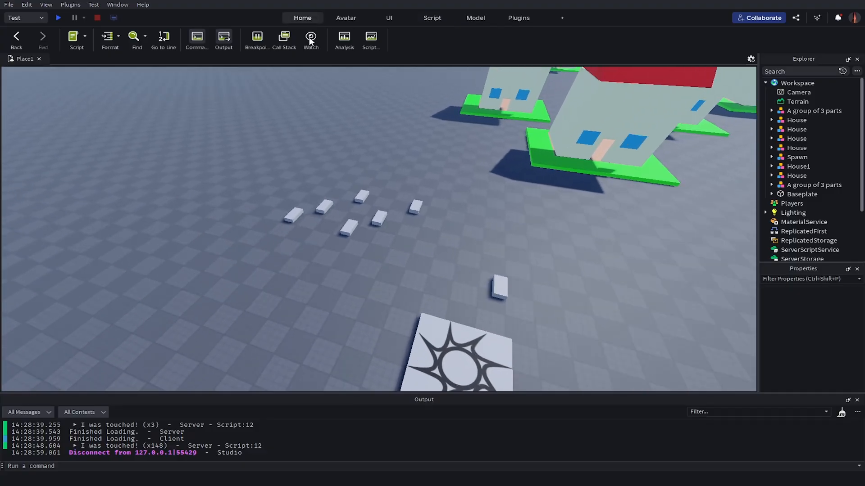
{"action": "key", "text": "a"}
{"action": "key", "text": "s"}
{"action": "right_click", "coordinate": [397, 149]}
{"action": "left_click", "coordinate": [364, 150]}
{"action": "right_click_drag", "start_coordinate": [364, 150], "coordinate": [536, 197]}
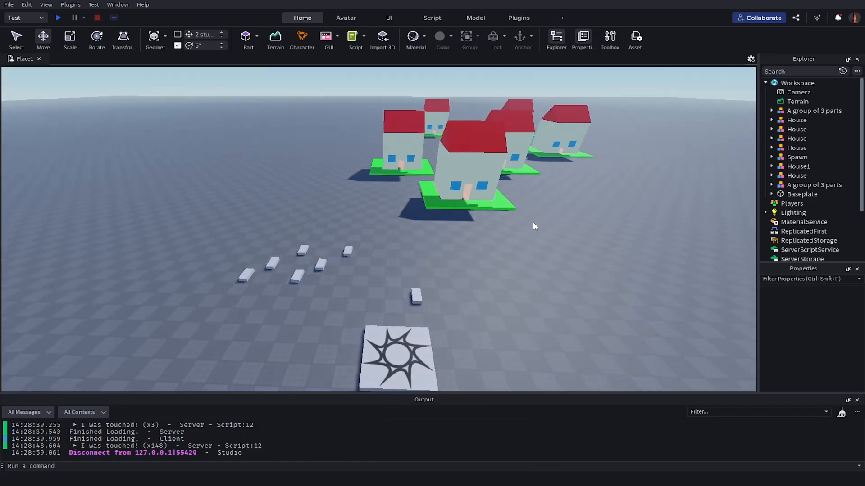
{"action": "key", "text": "s"}
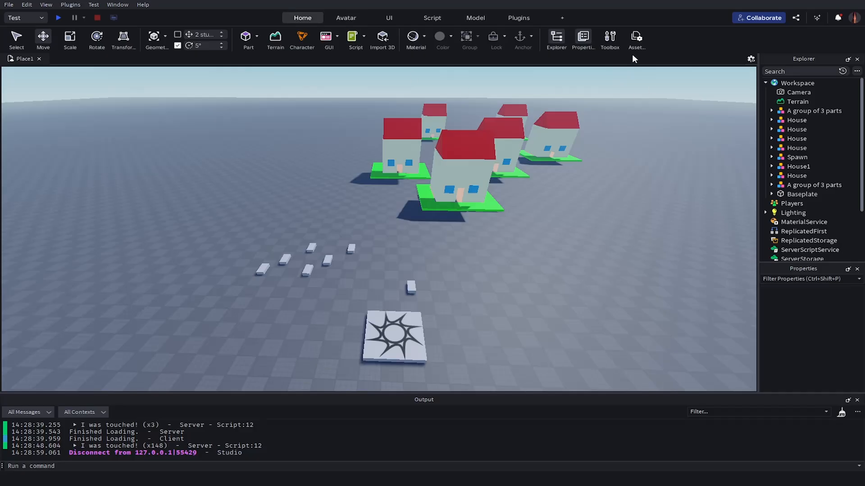
{"action": "left_click", "coordinate": [611, 37]}
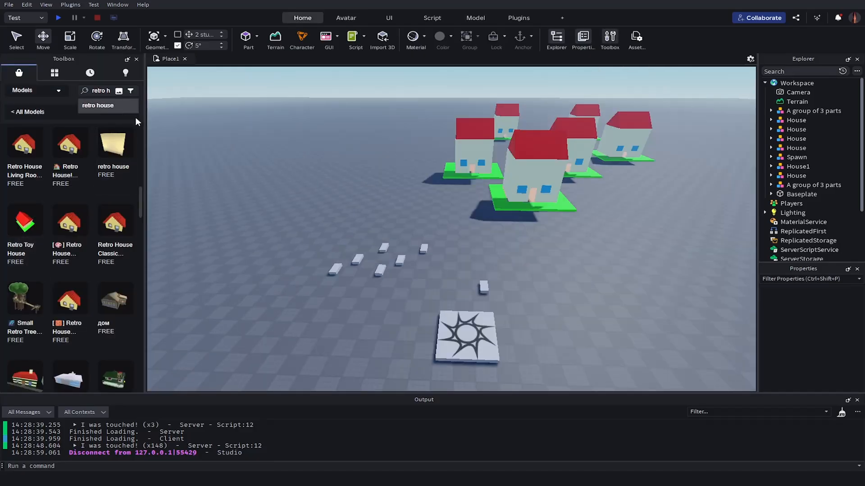
{"action": "left_click", "coordinate": [45, 74]}
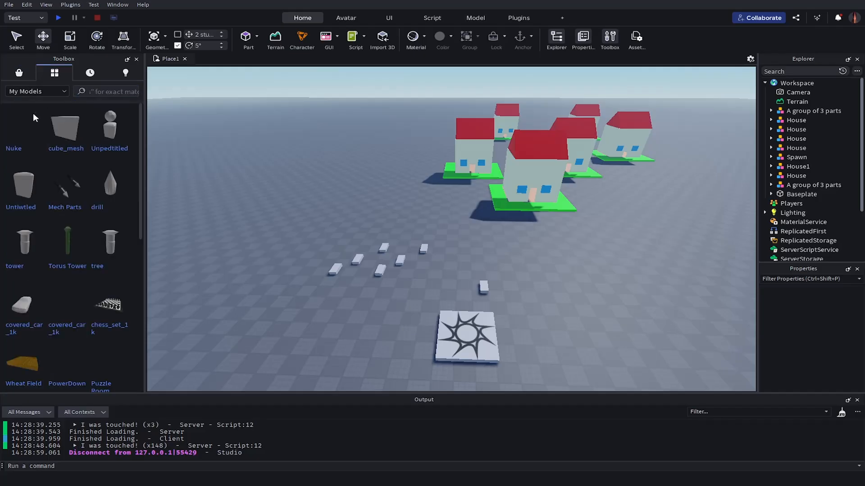
{"action": "left_click", "coordinate": [22, 75]}
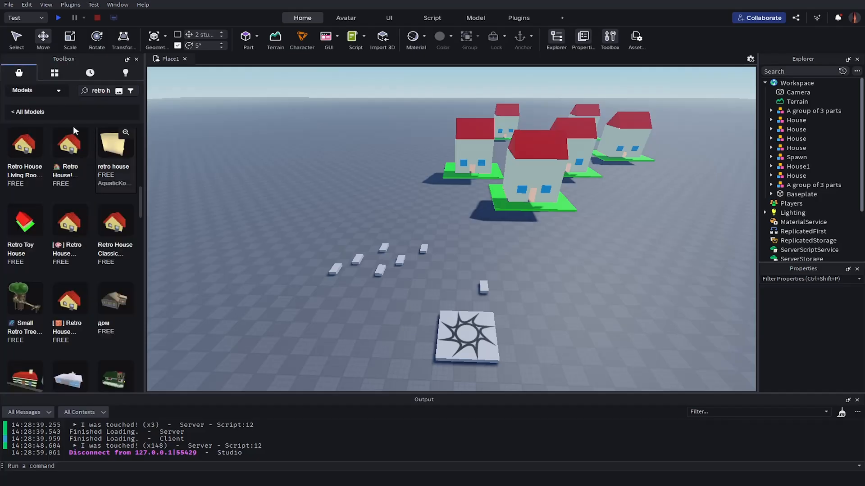
Browse the retro house results in the Toolbox and clear the search to list models in general
{"action": "scroll", "coordinate": [74, 189], "scroll_direction": "down", "scroll_amount": 10}
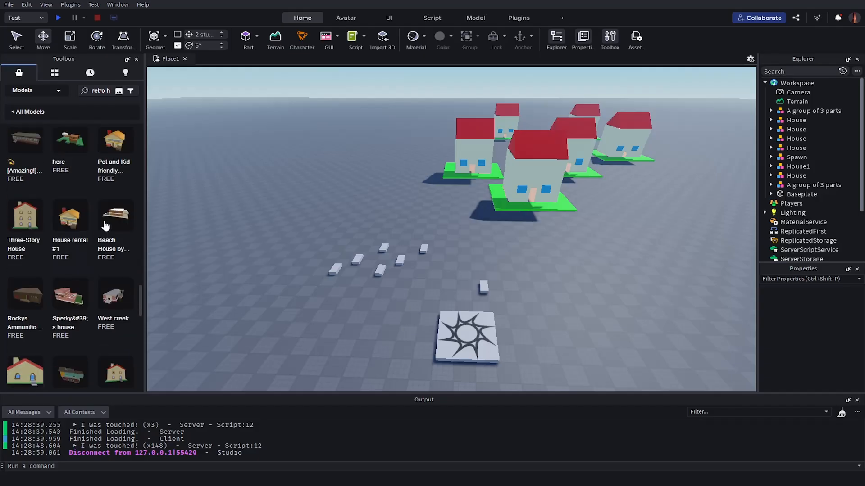
{"action": "scroll", "coordinate": [107, 200], "scroll_direction": "down", "scroll_amount": 3}
{"action": "left_click", "coordinate": [106, 92]}
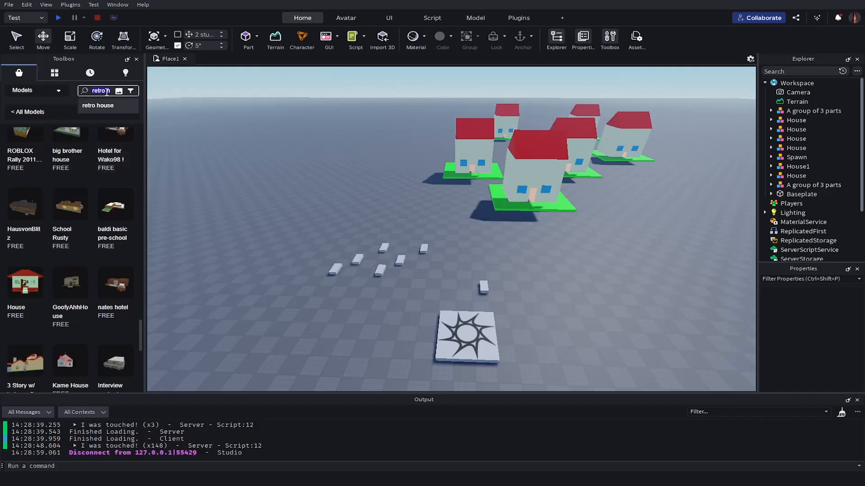
{"action": "key", "text": "BackSpace"}
{"action": "key", "text": "Return"}
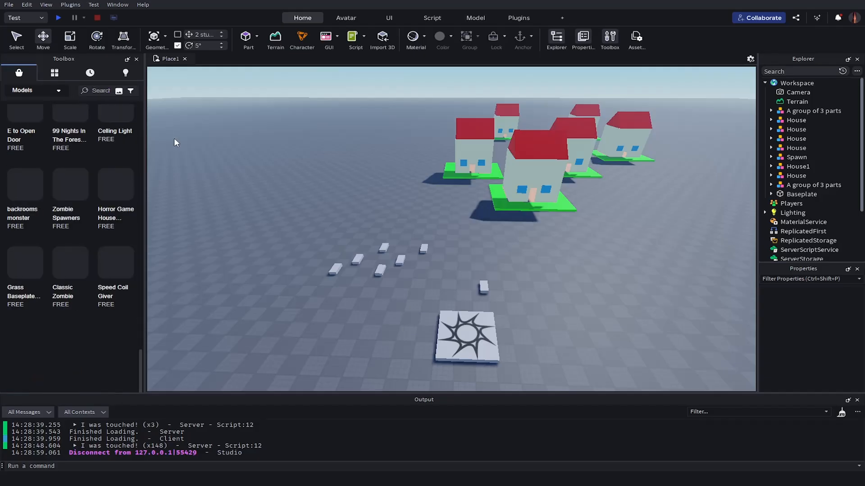
Browse the free models offered in the Toolbox, and close it
{"action": "scroll", "coordinate": [89, 209], "scroll_direction": "down", "scroll_amount": 6}
{"action": "scroll", "coordinate": [89, 210], "scroll_direction": "up", "scroll_amount": 5}
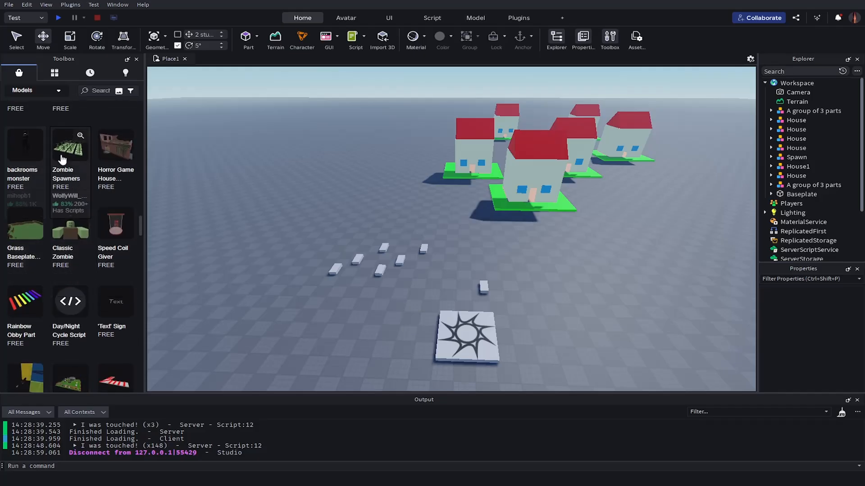
{"action": "scroll", "coordinate": [62, 158], "scroll_direction": "down", "scroll_amount": 3}
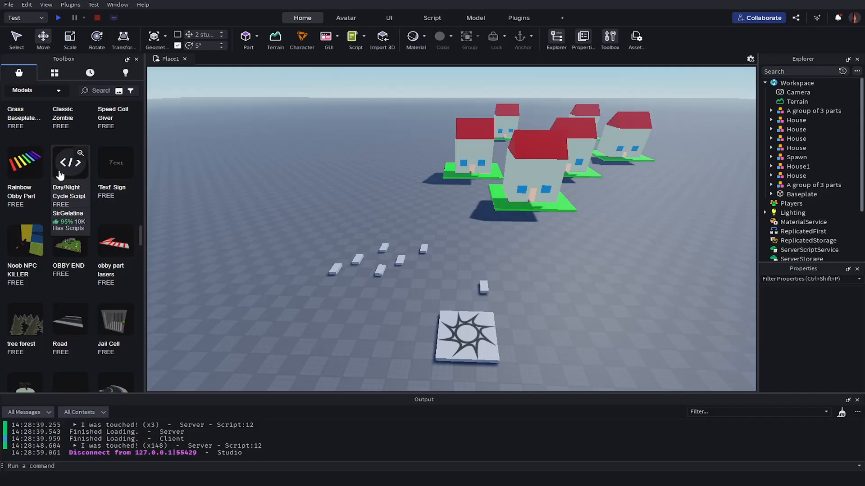
{"action": "scroll", "coordinate": [85, 212], "scroll_direction": "down", "scroll_amount": 8}
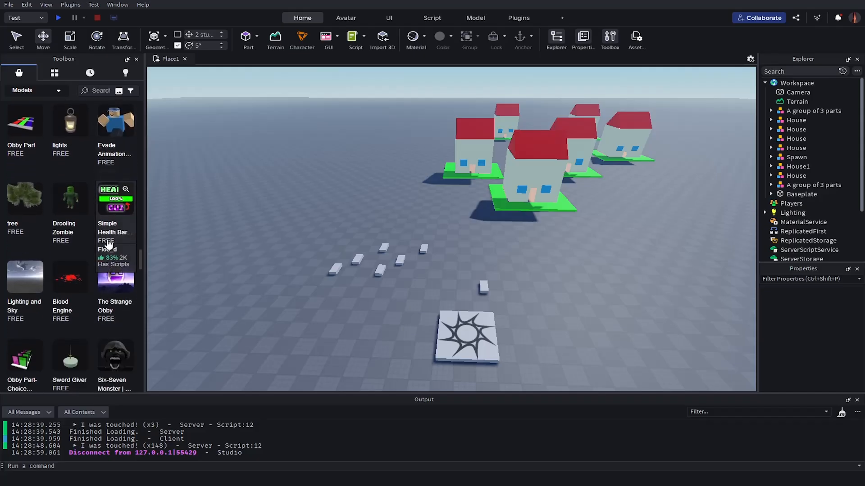
{"action": "scroll", "coordinate": [52, 239], "scroll_direction": "down", "scroll_amount": 6}
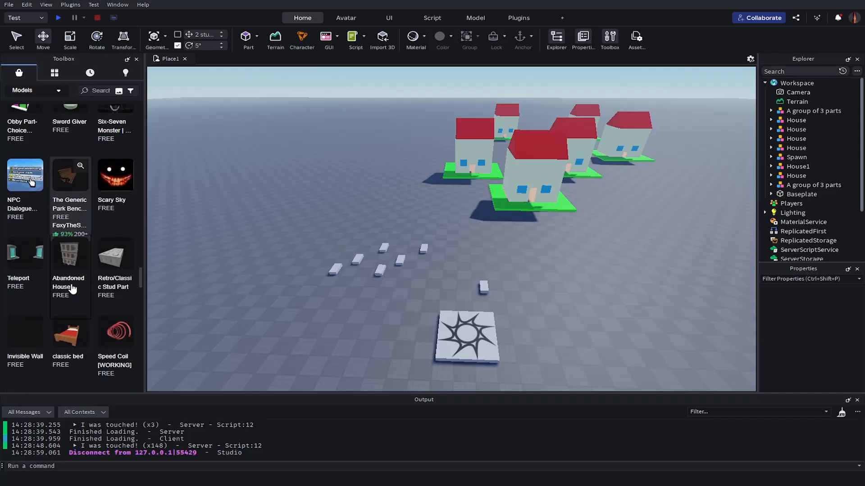
{"action": "scroll", "coordinate": [74, 270], "scroll_direction": "down", "scroll_amount": 1}
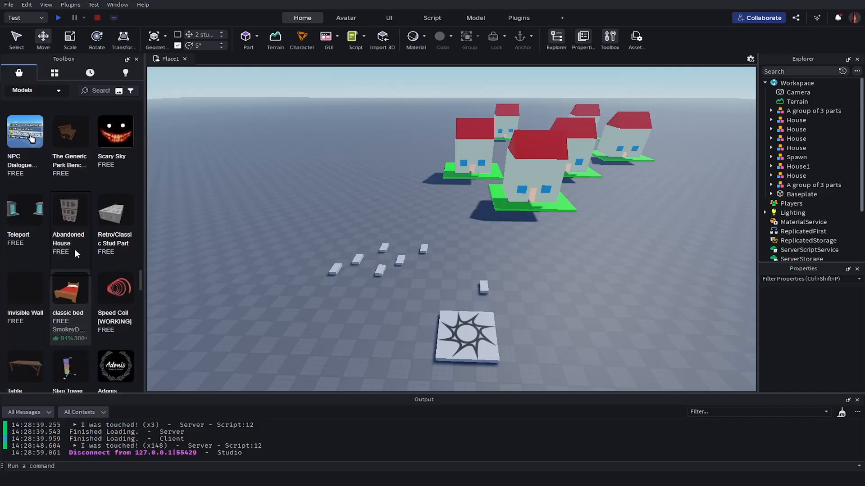
{"action": "left_click", "coordinate": [611, 38]}
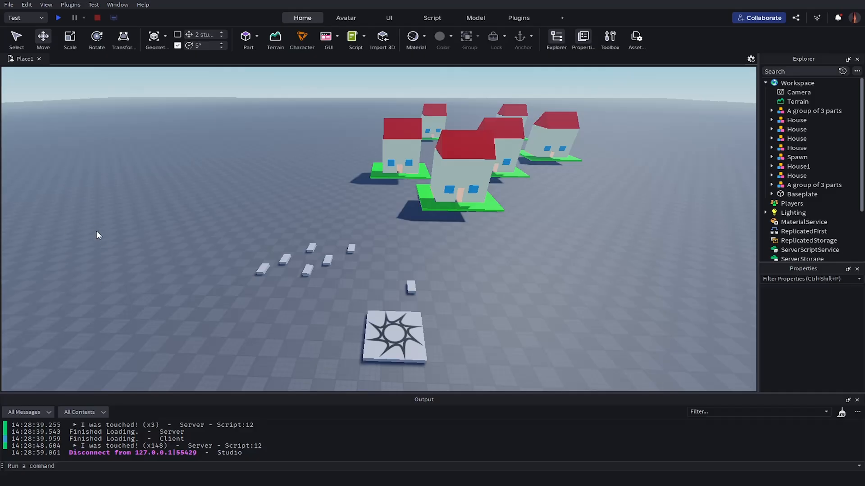
Group all six houses, including House1, as one model and shift it slightly across the baseplate
{"action": "right_click_drag", "start_coordinate": [170, 219], "coordinate": [164, 219]}
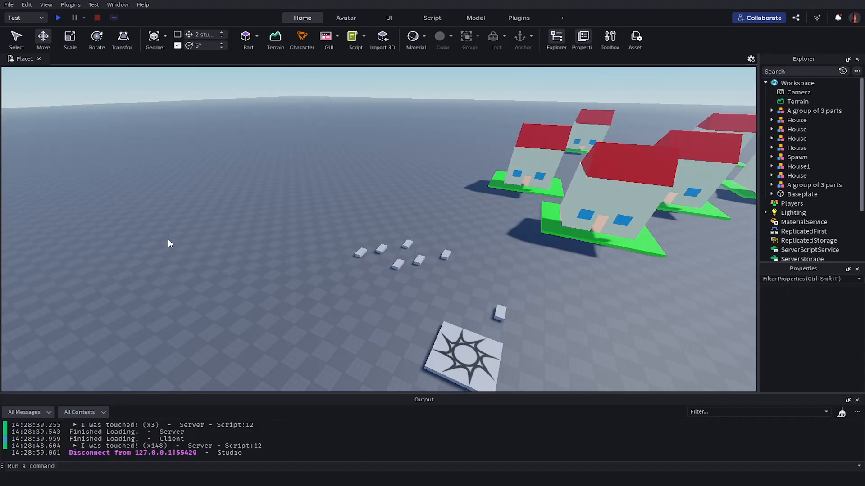
{"action": "right_click_drag", "start_coordinate": [96, 226], "coordinate": [414, 208]}
{"action": "key", "text": "w"}
{"action": "key", "text": "w"}
{"action": "key", "text": "s"}
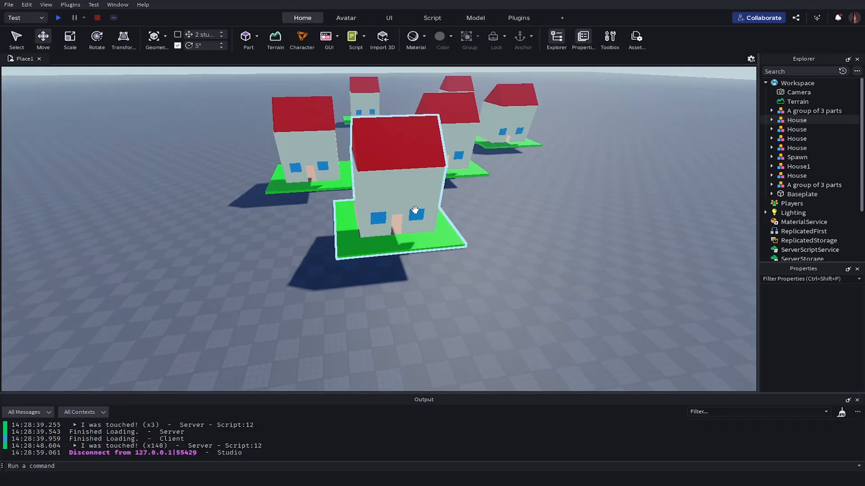
{"action": "key", "text": "w"}
{"action": "right_click_drag", "start_coordinate": [415, 210], "coordinate": [415, 210]}
{"action": "key", "text": "s"}
{"action": "left_click_drag", "start_coordinate": [506, 108], "coordinate": [256, 241]}
{"action": "key", "text": "a"}
{"action": "key", "text": "w"}
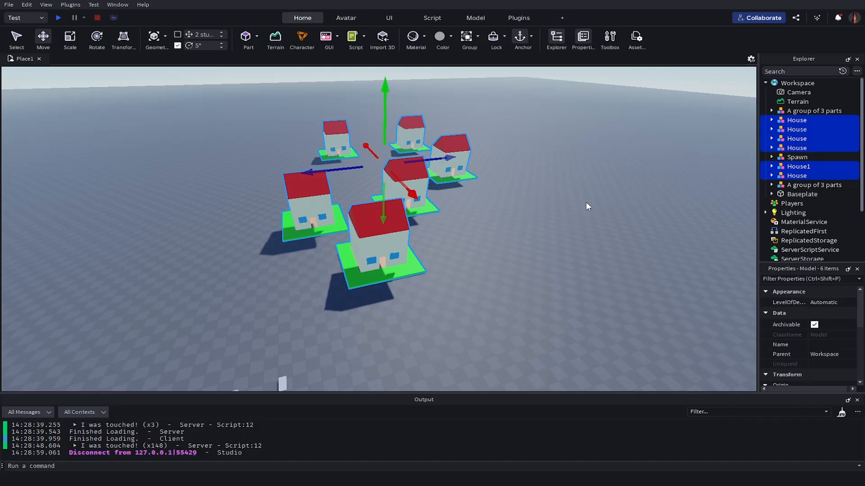
{"action": "key", "text": "ctrl+g"}
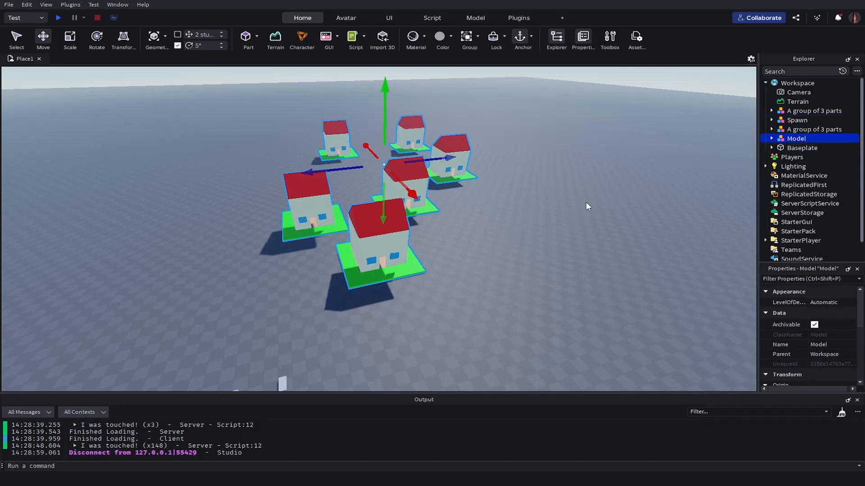
{"action": "left_click", "coordinate": [586, 203]}
{"action": "left_click_drag", "start_coordinate": [390, 200], "coordinate": [396, 255]}
Rename the new model containing the houses to Neighborhood
{"action": "right_click", "coordinate": [782, 138]}
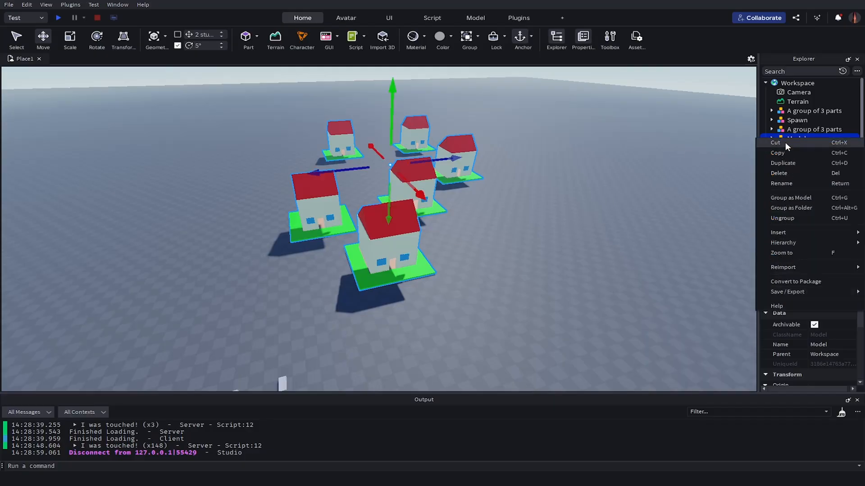
{"action": "left_click", "coordinate": [786, 183]}
{"action": "type", "text": "Neig"}
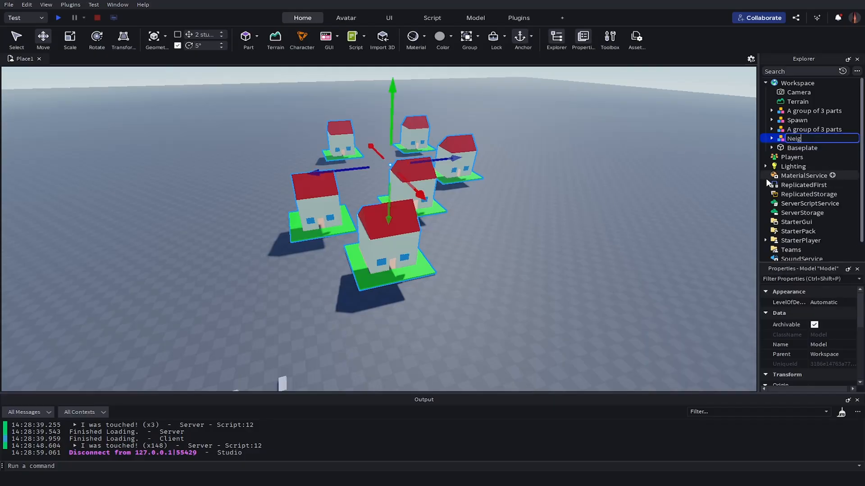
{"action": "type", "text": "hborhood"}
{"action": "key", "text": "Return"}
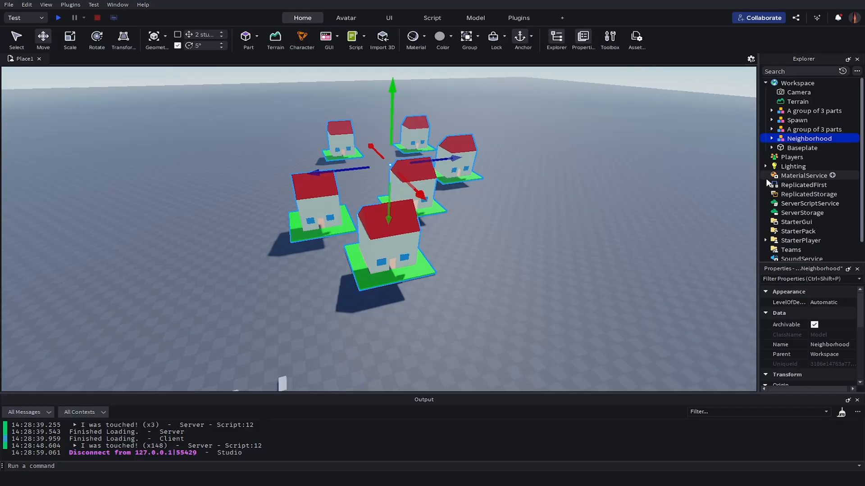
Inspect the nested House models in Neighborhood and the parts of one House, and collapse the hierarchy again
{"action": "left_click", "coordinate": [700, 182]}
{"action": "left_click", "coordinate": [797, 139]}
{"action": "left_click", "coordinate": [771, 139]}
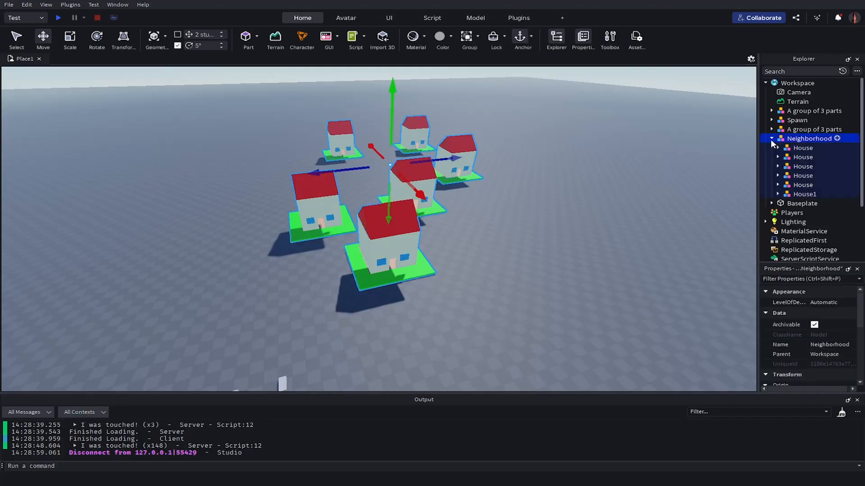
{"action": "left_click", "coordinate": [778, 175]}
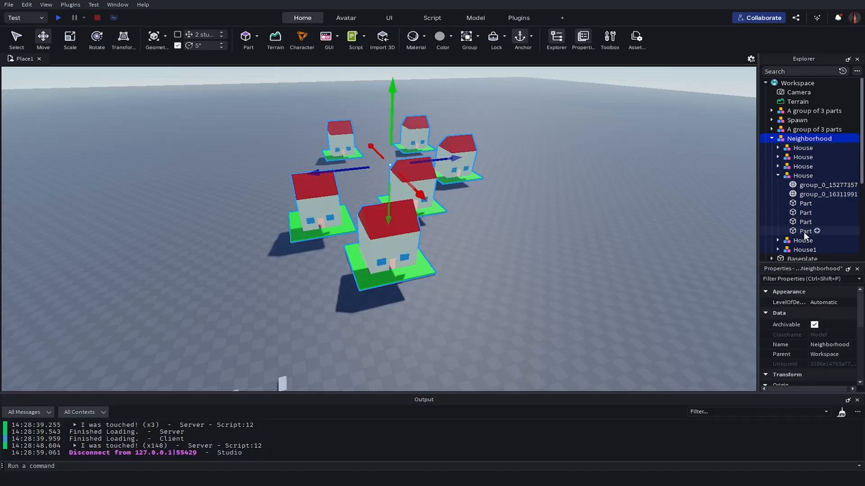
{"action": "left_click", "coordinate": [778, 176]}
{"action": "left_click", "coordinate": [771, 138]}
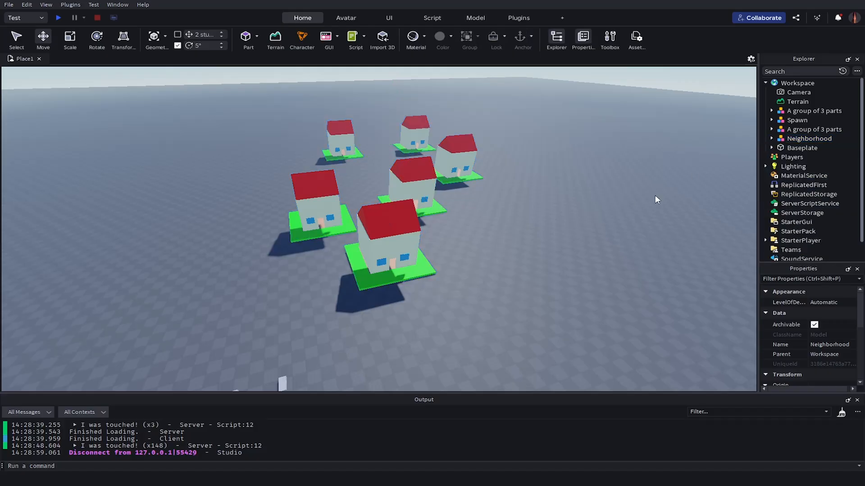
Move the whole Neighborhood model farther back across the baseplate, and clear the selection
{"action": "left_click_drag", "start_coordinate": [410, 194], "coordinate": [422, 176]}
{"action": "left_click", "coordinate": [490, 250]}
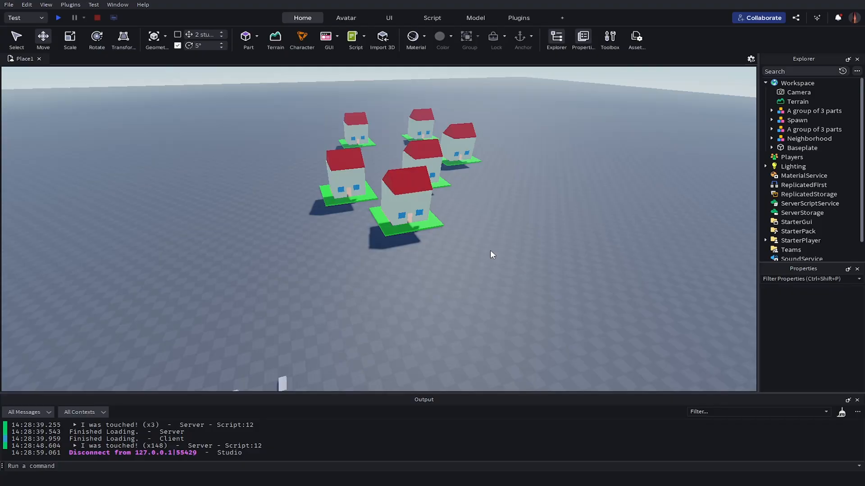
Duplicate the two ungrouped three-part models on the baseplate, and delete the copies
{"action": "right_click_drag", "start_coordinate": [490, 251], "coordinate": [487, 253]}
{"action": "left_click_drag", "start_coordinate": [310, 228], "coordinate": [458, 313]}
{"action": "key", "text": "ctrl+d"}
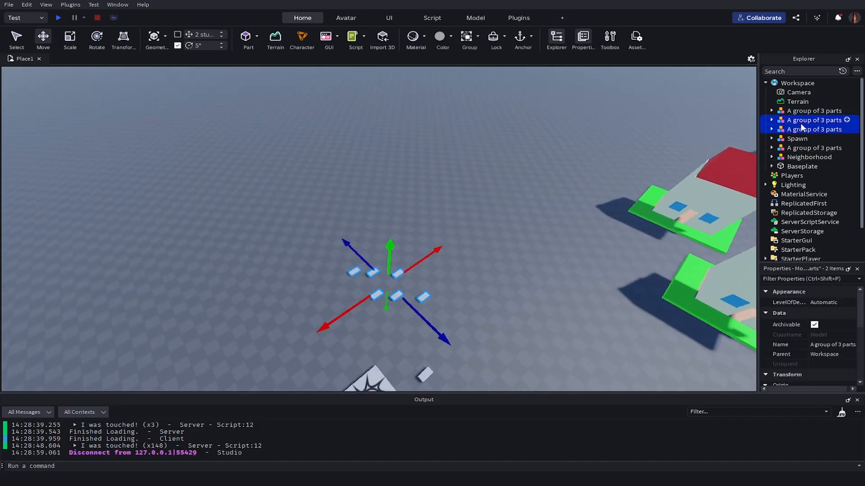
{"action": "key", "text": "Delete"}
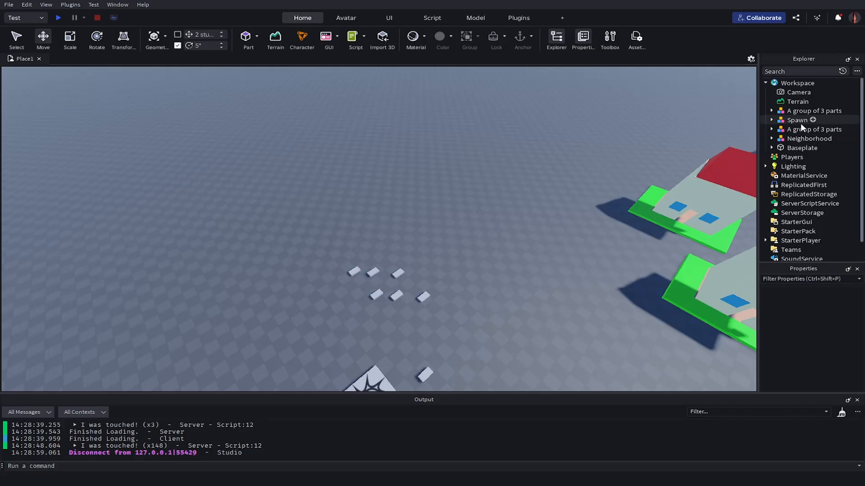
Group the two three-part models into one model and rename it Parts
{"action": "left_click_drag", "start_coordinate": [553, 213], "coordinate": [323, 320]}
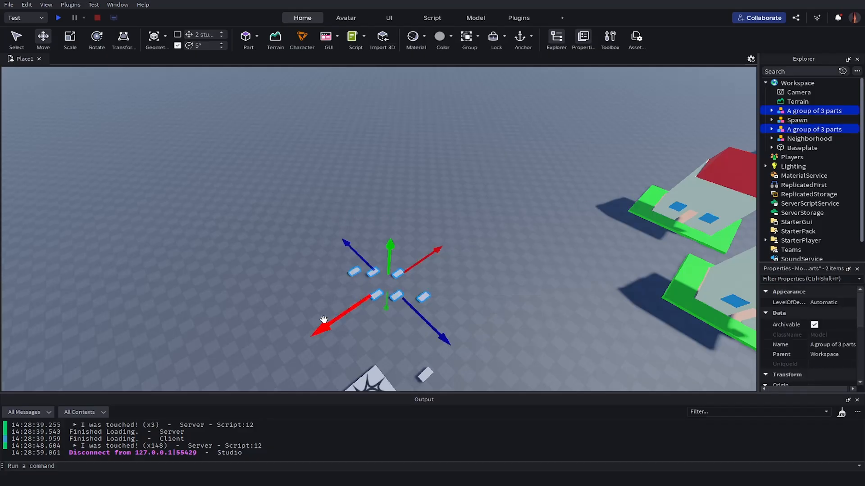
{"action": "key", "text": "ctrl+g"}
{"action": "right_click", "coordinate": [790, 110]}
{"action": "left_click", "coordinate": [794, 157]}
{"action": "type", "text": "Parts"}
{"action": "key", "text": "Return"}
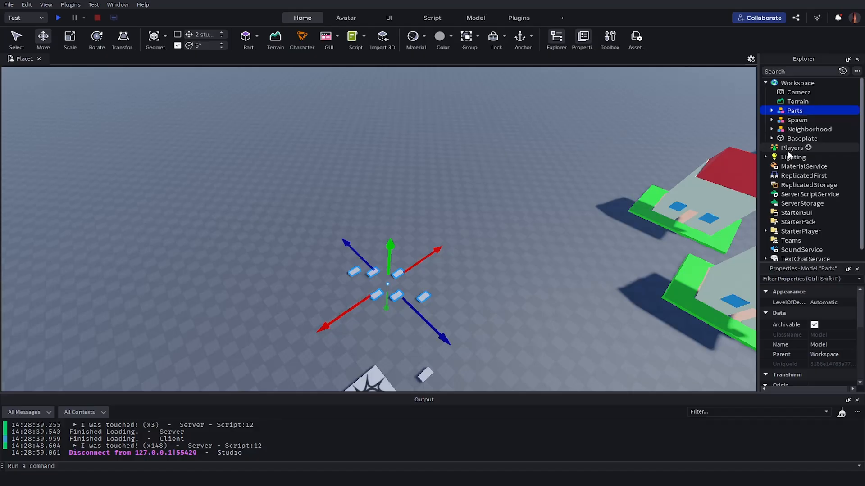
Inspect the models nested in Parts, clear the selection, and collapse the hierarchy again
{"action": "left_click", "coordinate": [772, 111]}
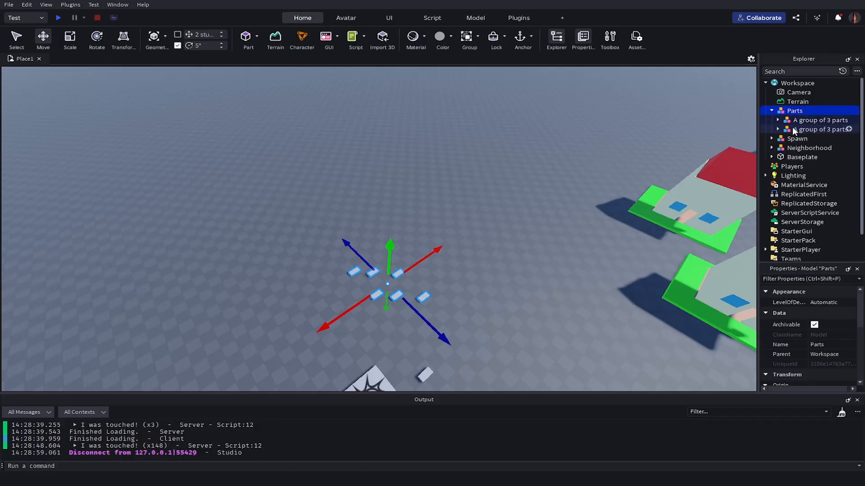
{"action": "left_click", "coordinate": [685, 138]}
{"action": "left_click", "coordinate": [772, 111]}
Select the whole Neighborhood model among the houses to examine its extent, and clear the selection
{"action": "right_click_drag", "start_coordinate": [456, 226], "coordinate": [461, 226]}
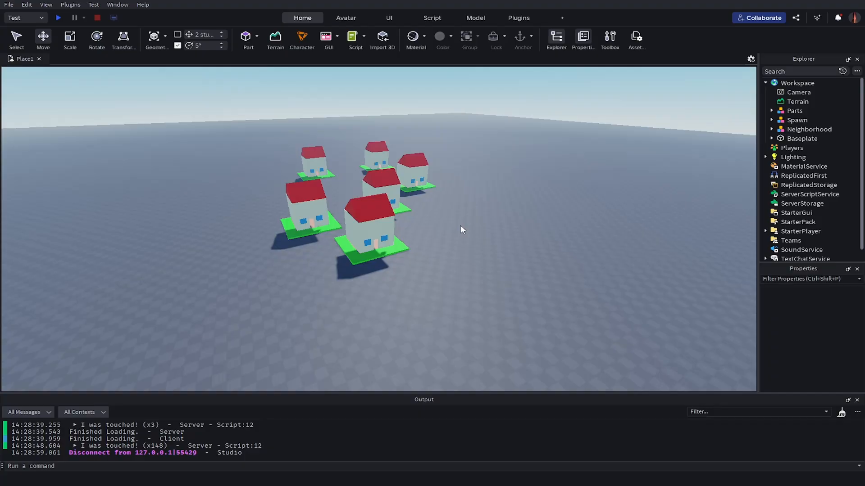
{"action": "right_click_drag", "start_coordinate": [460, 226], "coordinate": [460, 259]}
{"action": "left_click", "coordinate": [437, 236]}
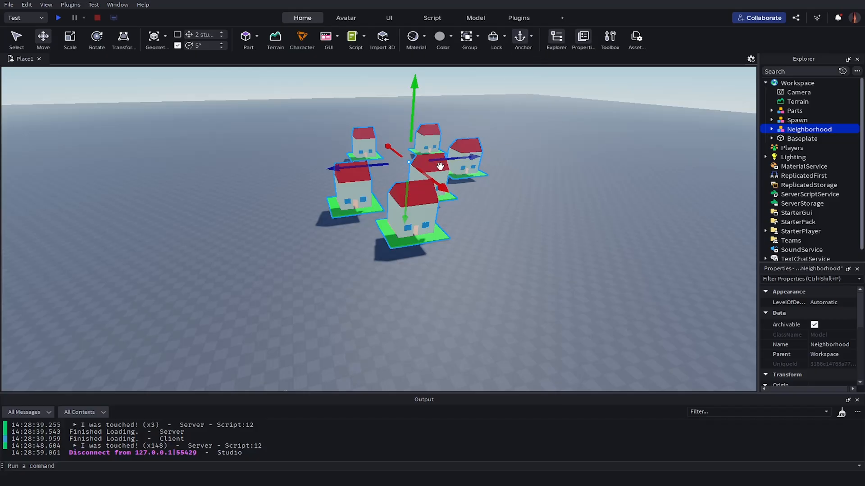
{"action": "left_click", "coordinate": [545, 135]}
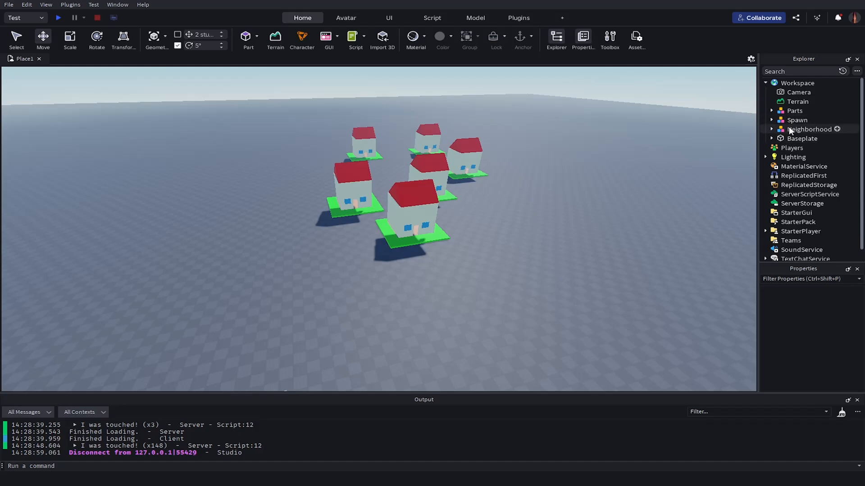
Look over the houses and briefly expand the Neighborhood model's hierarchy to review its contents
{"action": "right_click", "coordinate": [601, 246]}
{"action": "right_click_drag", "start_coordinate": [543, 264], "coordinate": [542, 265]}
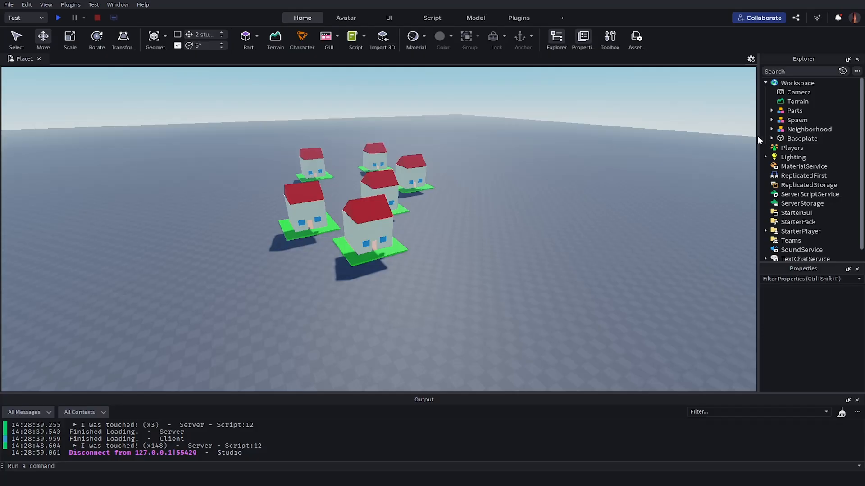
{"action": "left_click", "coordinate": [772, 129]}
{"action": "left_click", "coordinate": [772, 130]}
{"action": "right_click_drag", "start_coordinate": [617, 197], "coordinate": [617, 195]}
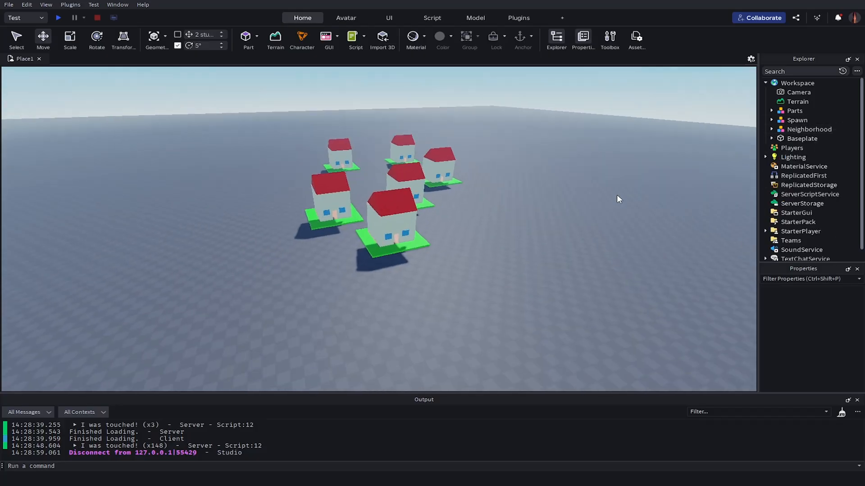